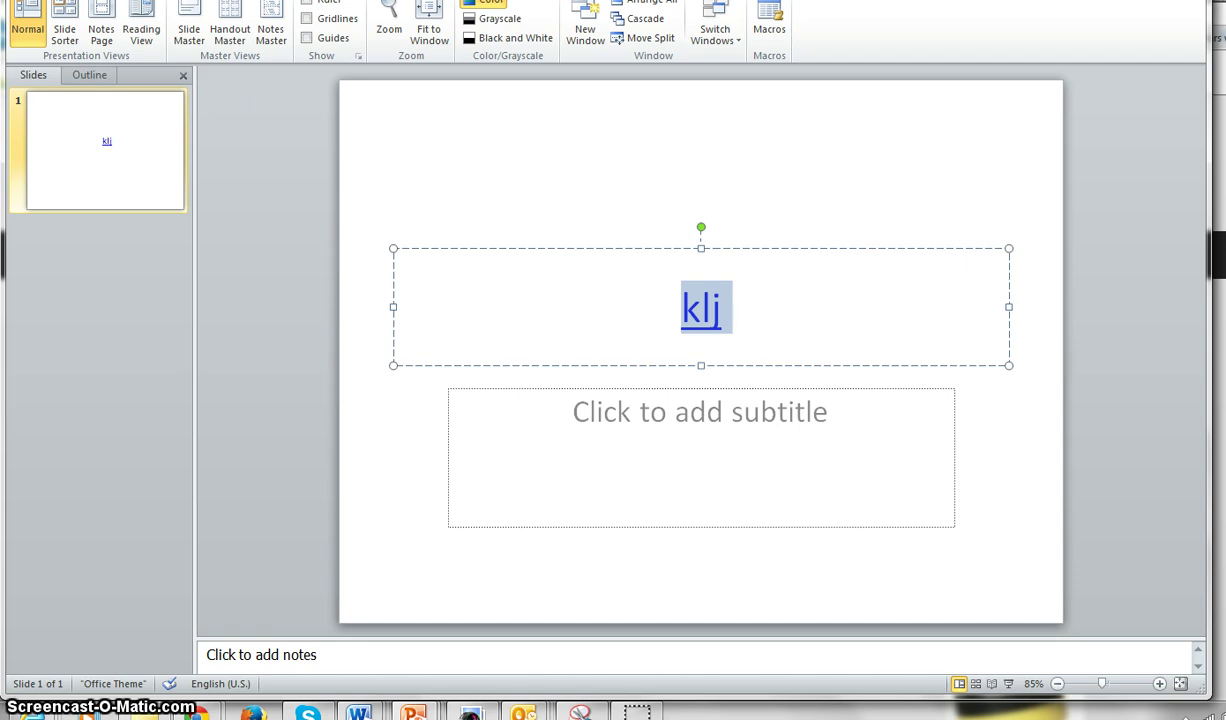
- Show the available templates for a new presentation and enlarge the program window to fill most of the screen
drag(717, 5, 445, 27)
click(27, 47)
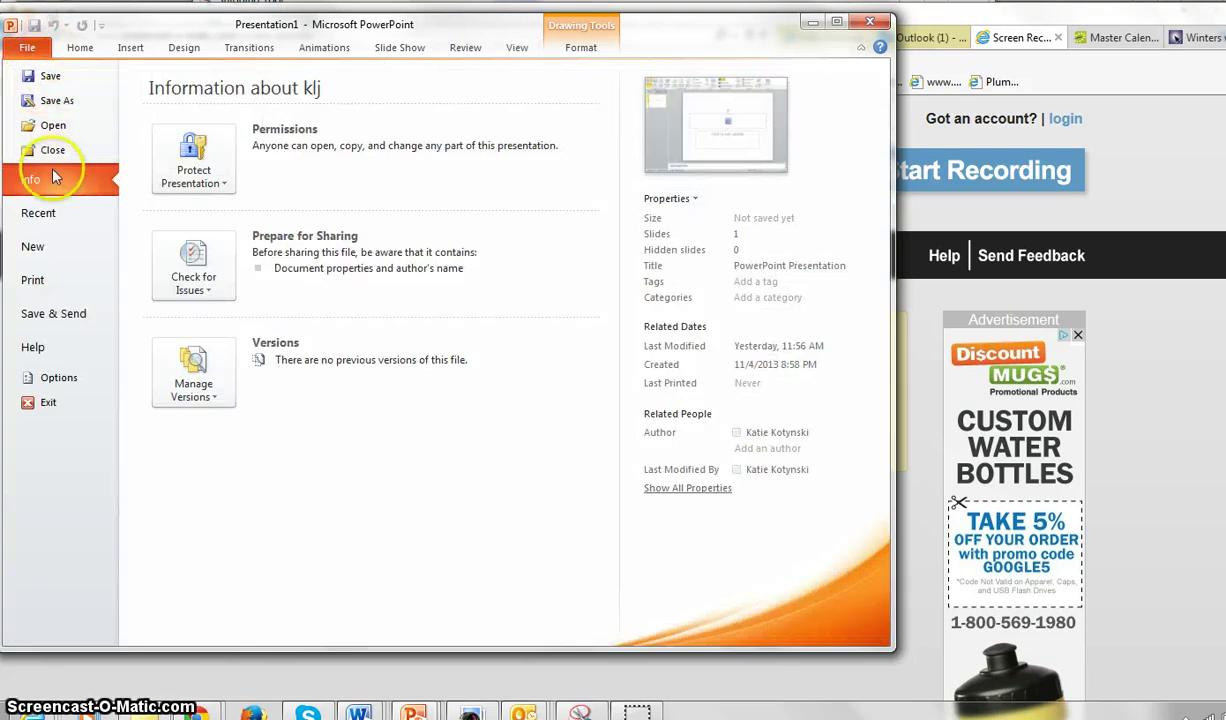
click(48, 248)
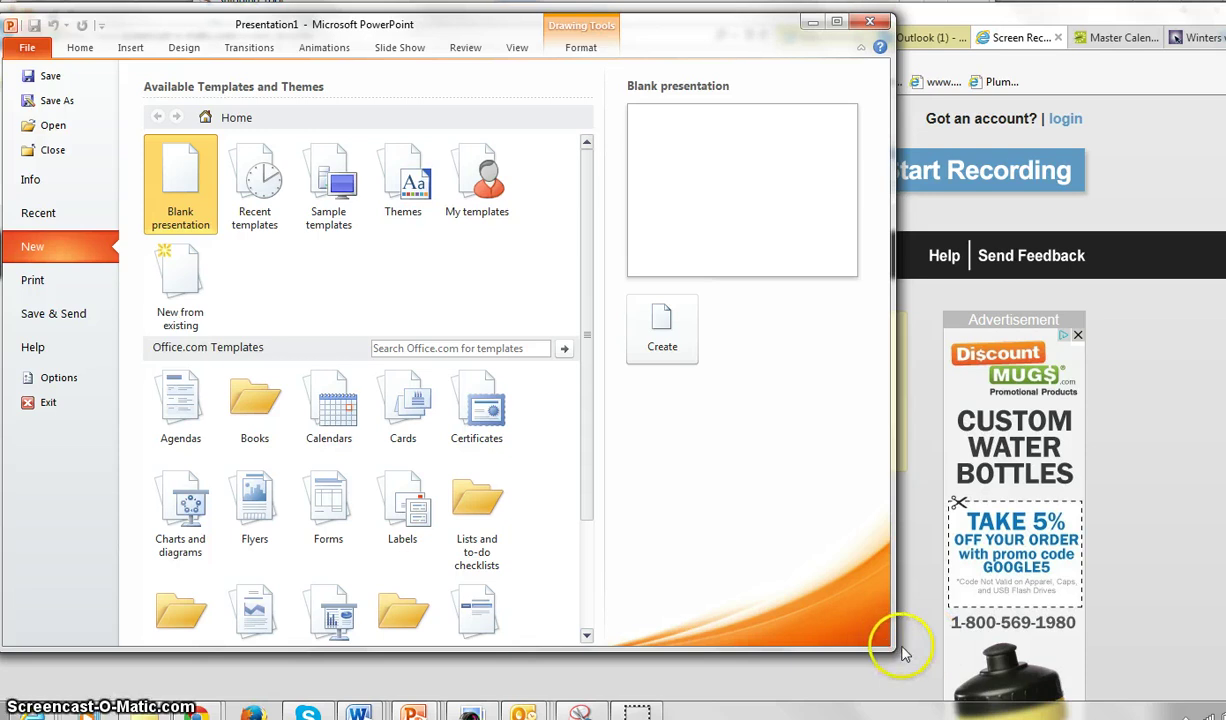
click(1073, 703)
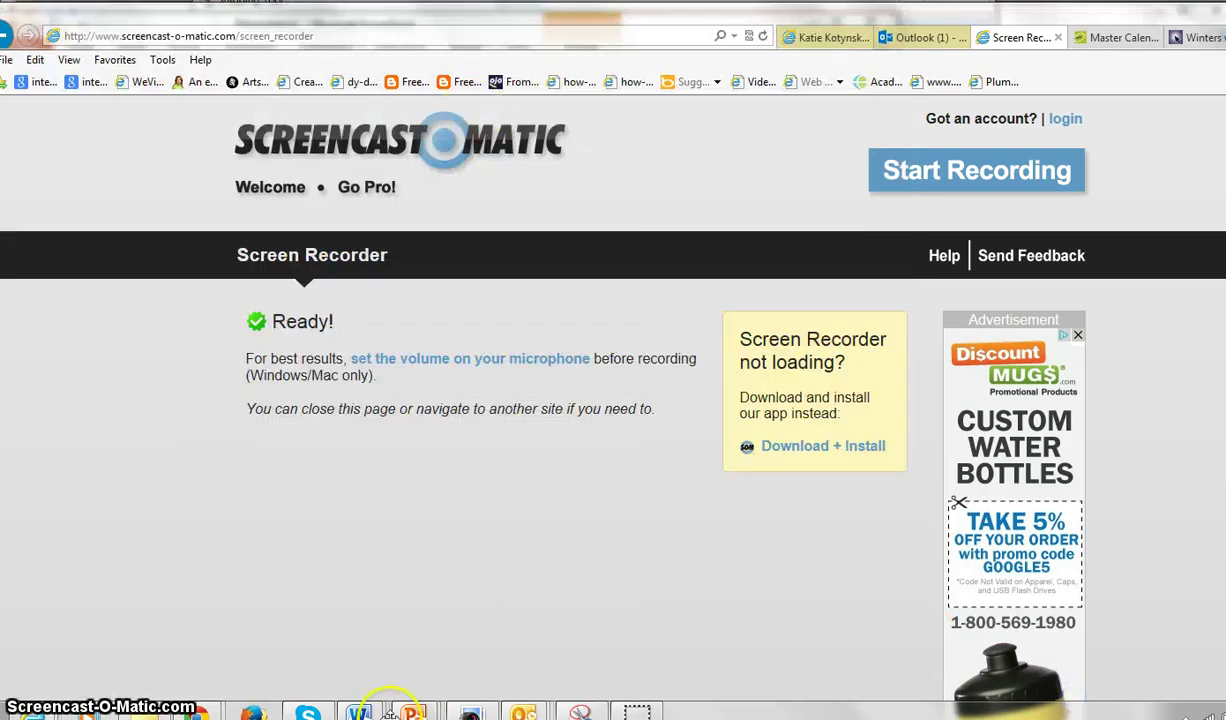
mouse_move(413, 712)
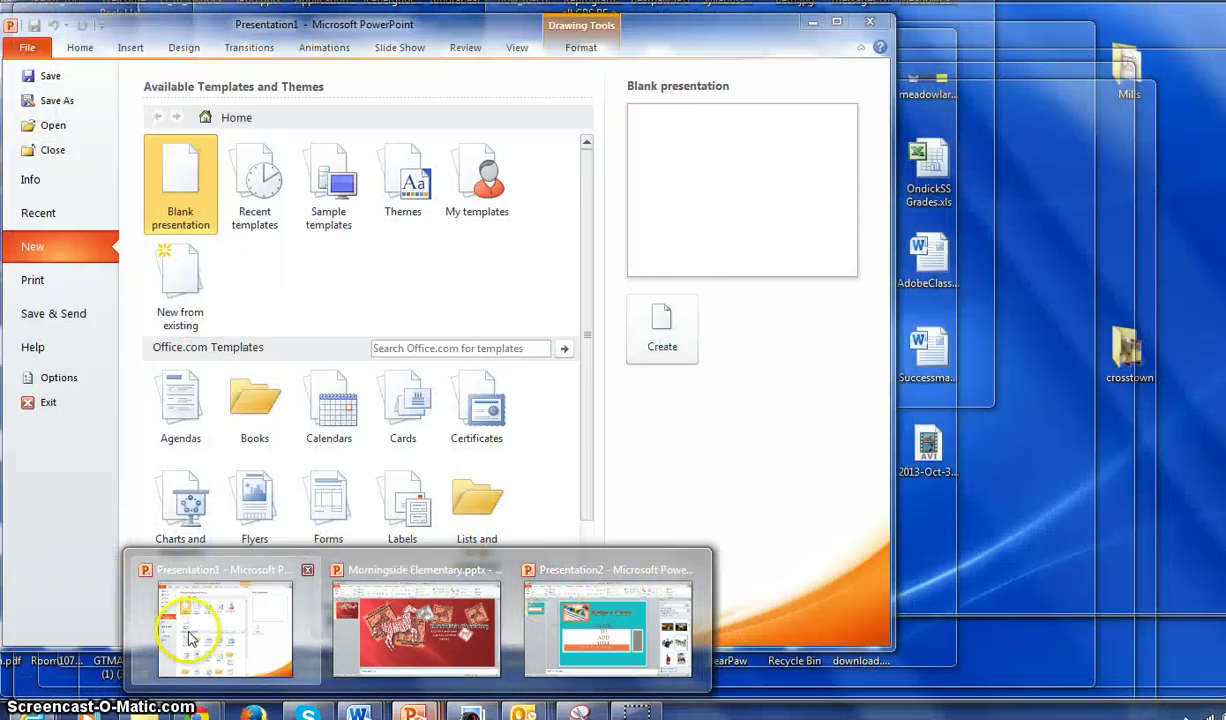
click(190, 638)
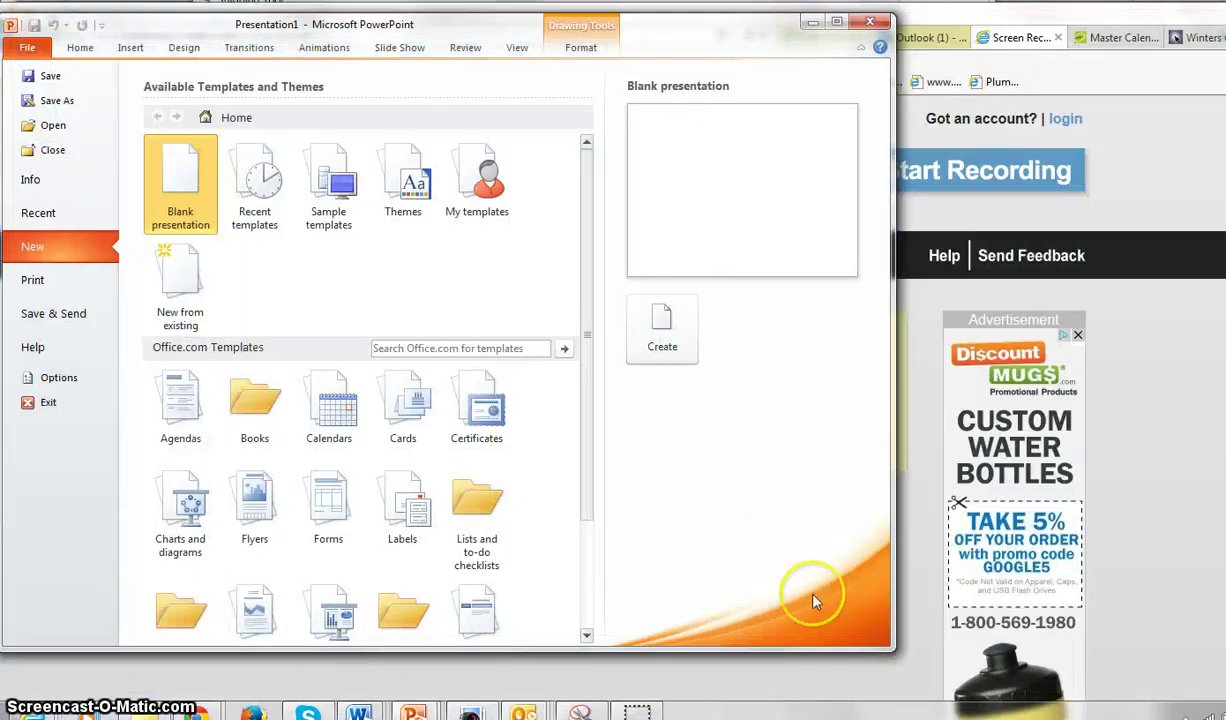
drag(890, 642, 1205, 694)
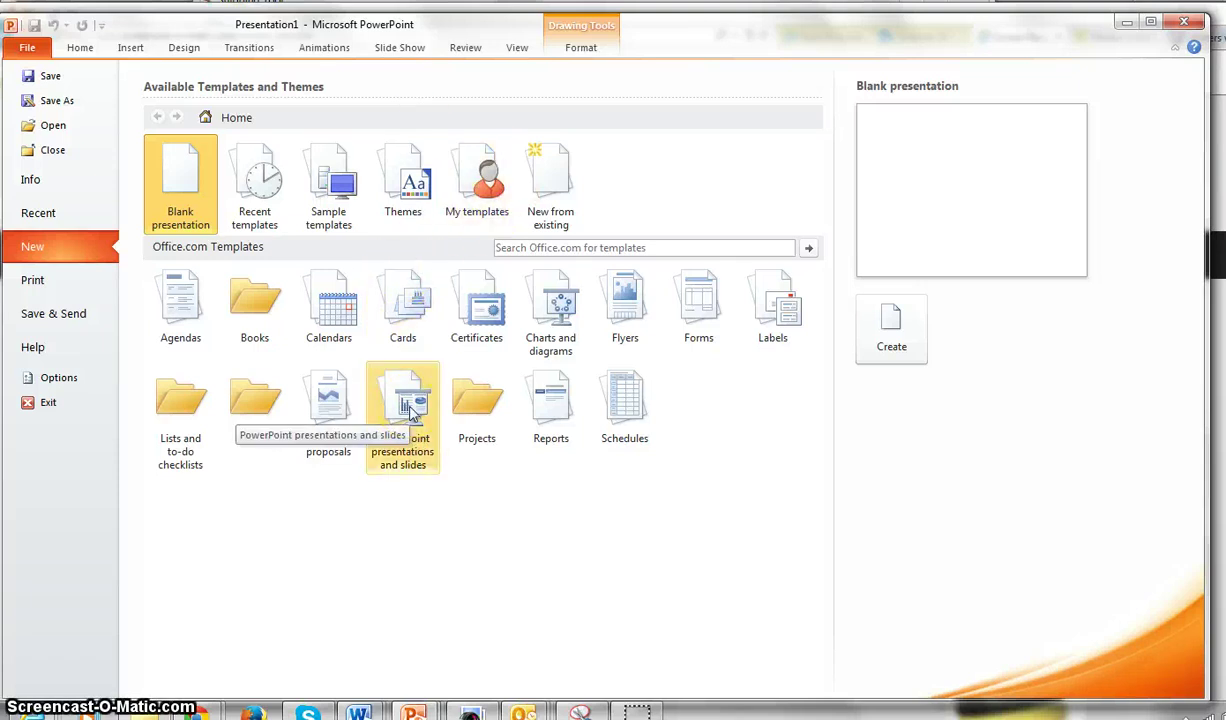
- Check the PowerPoint presentations and slides category, and search the Office.com templates for "school"
click(413, 413)
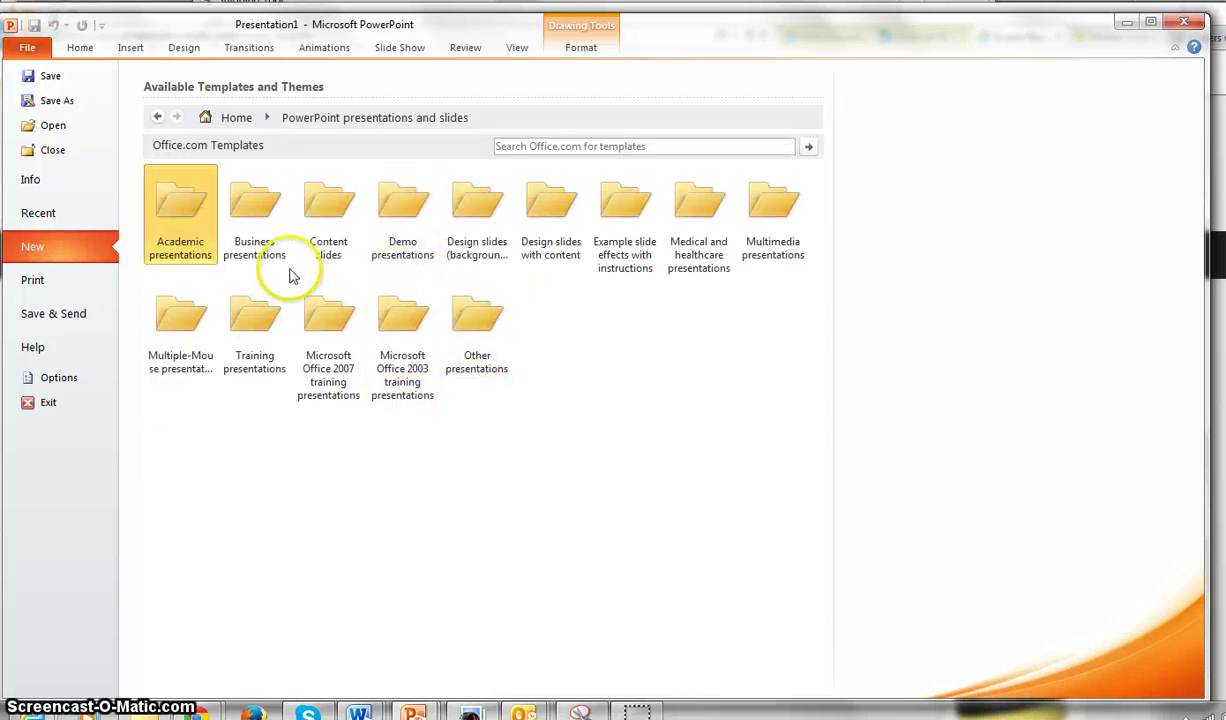
click(158, 118)
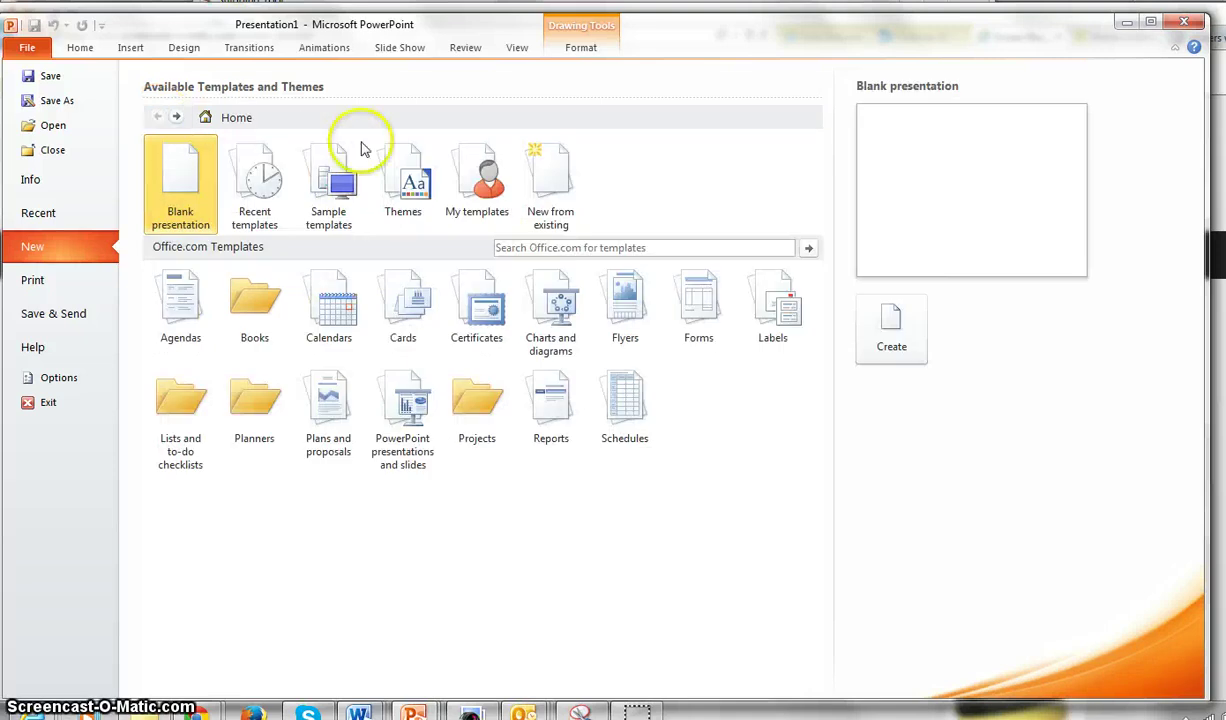
click(551, 245)
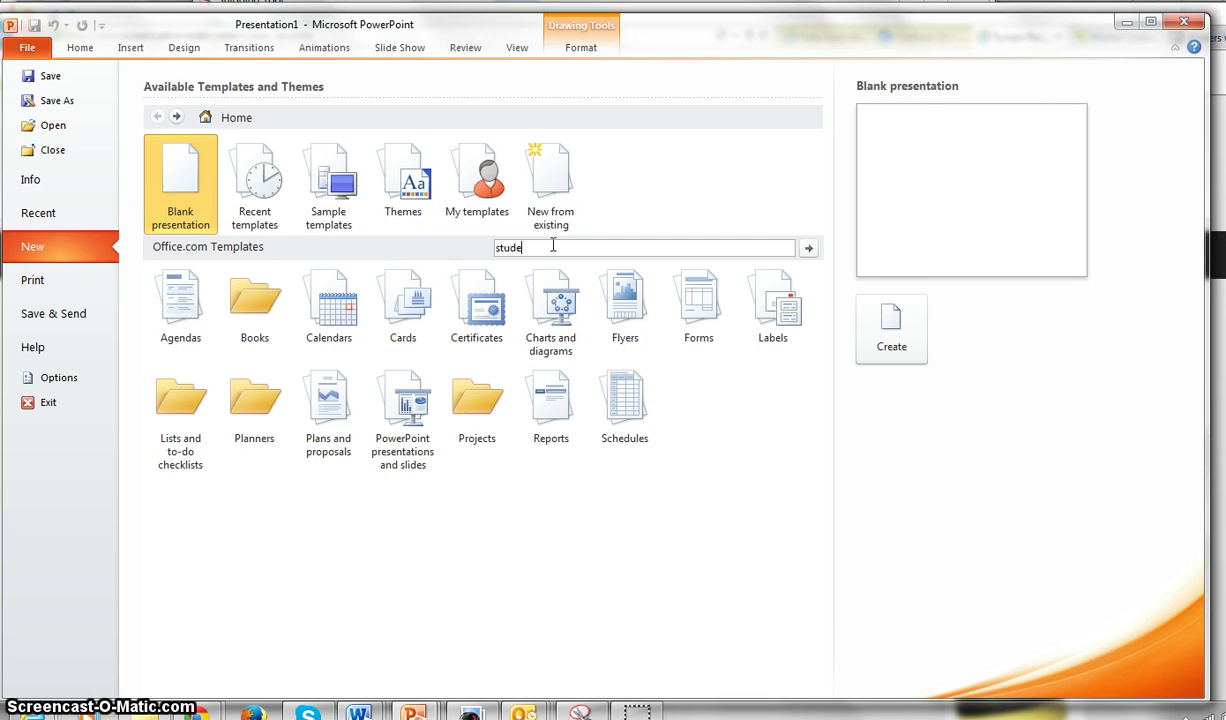
key(BackSpace)
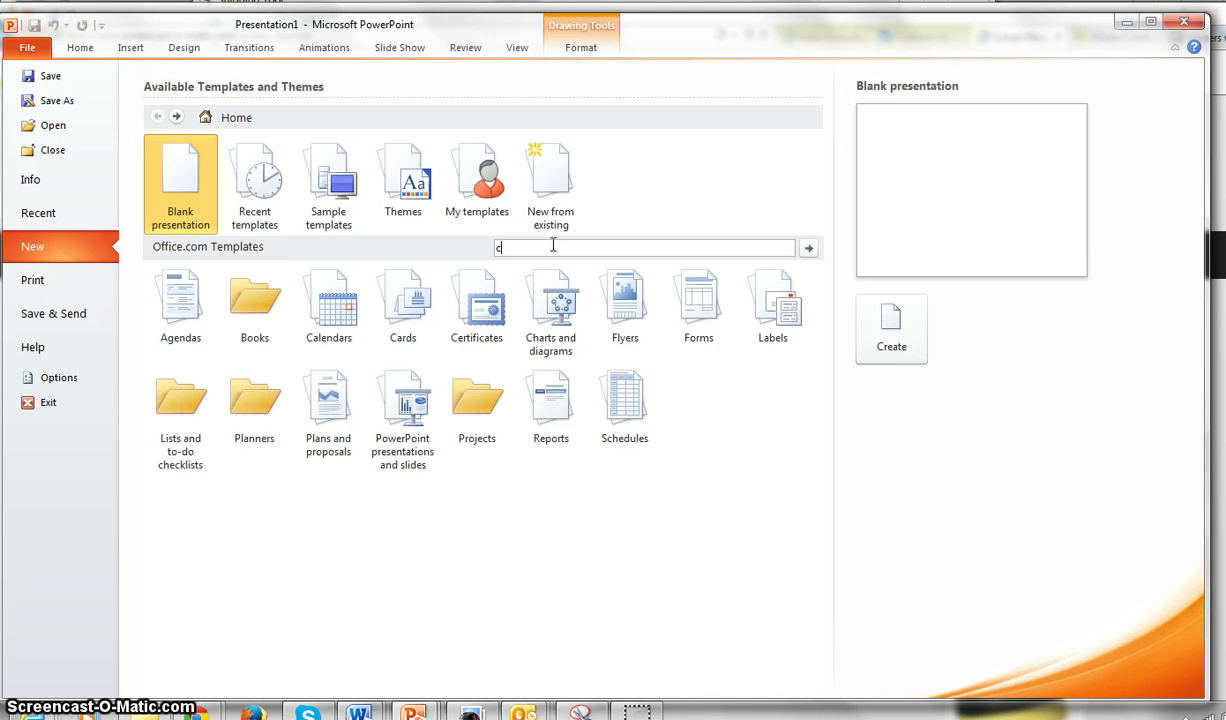
key(Return)
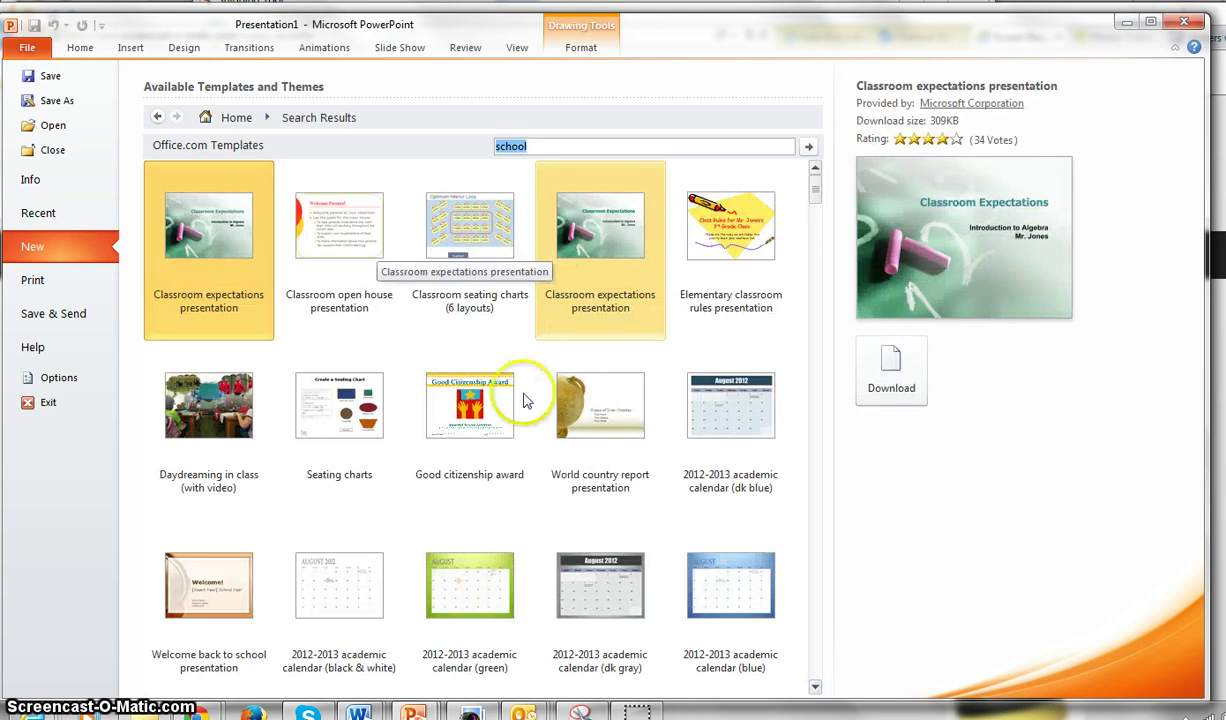
- Preview several school templates, including Daydreaming in class, Elementary classroom rules presentation and SmartArt graphic with pictures and callout text
click(595, 410)
click(257, 397)
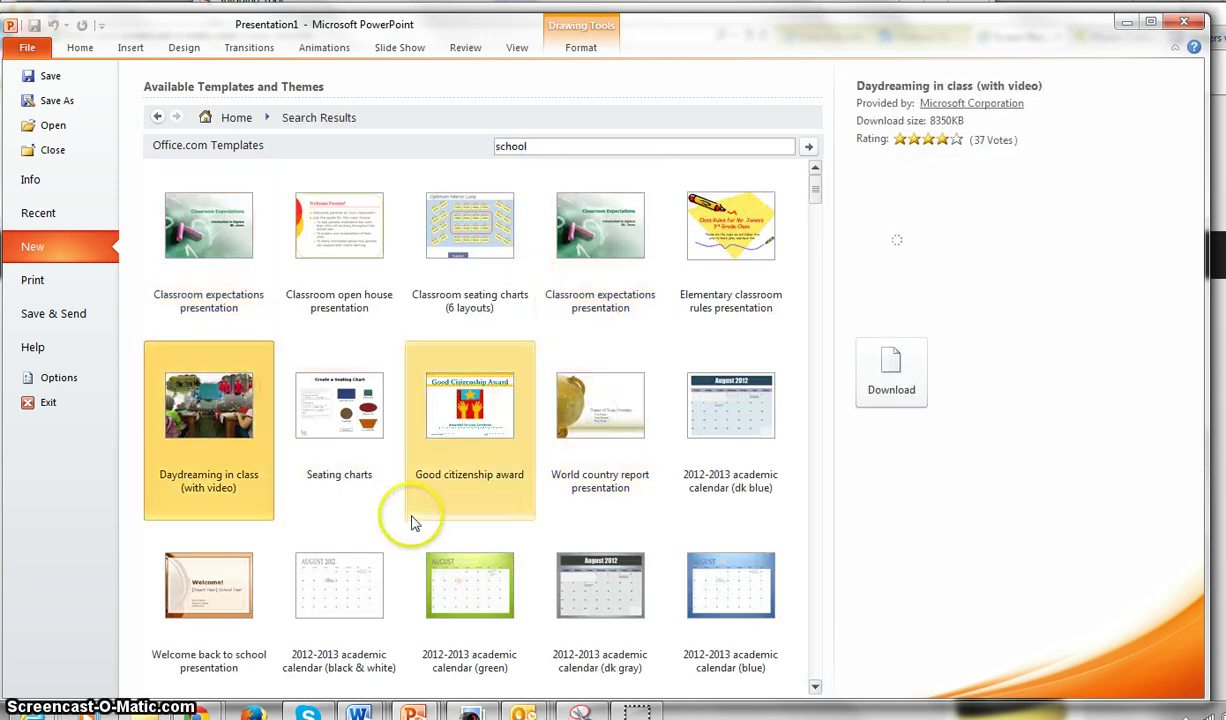
click(716, 232)
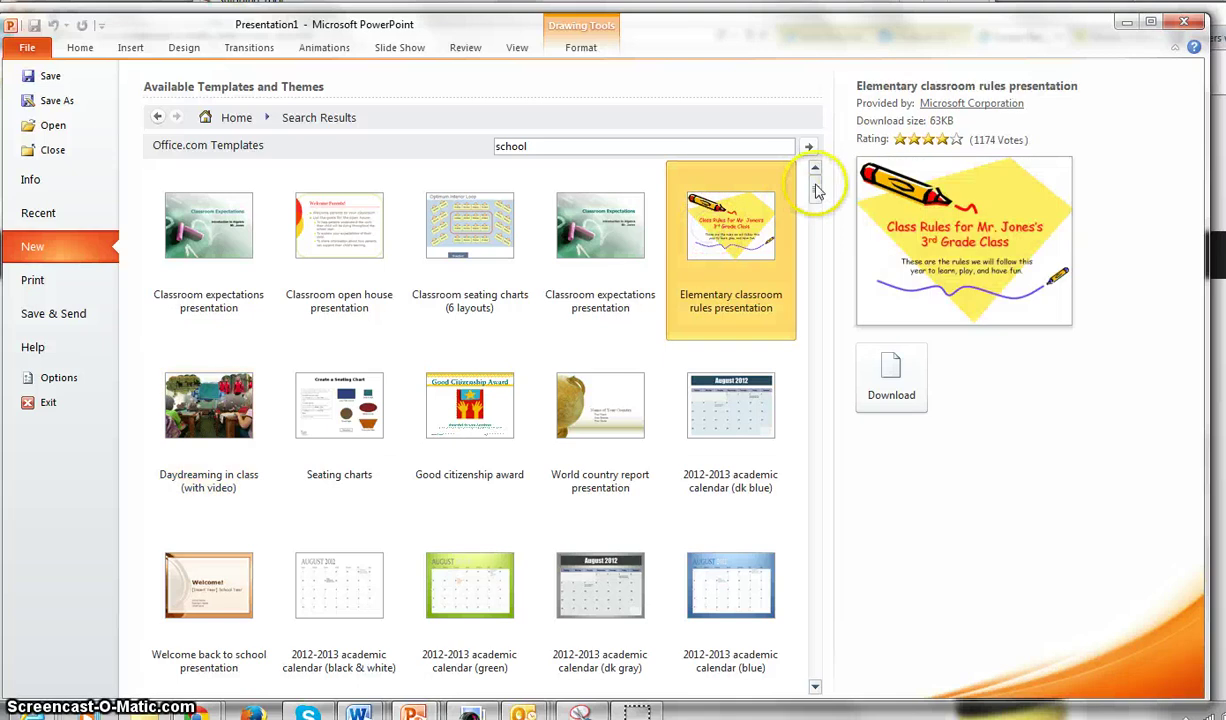
drag(815, 186, 821, 479)
click(597, 388)
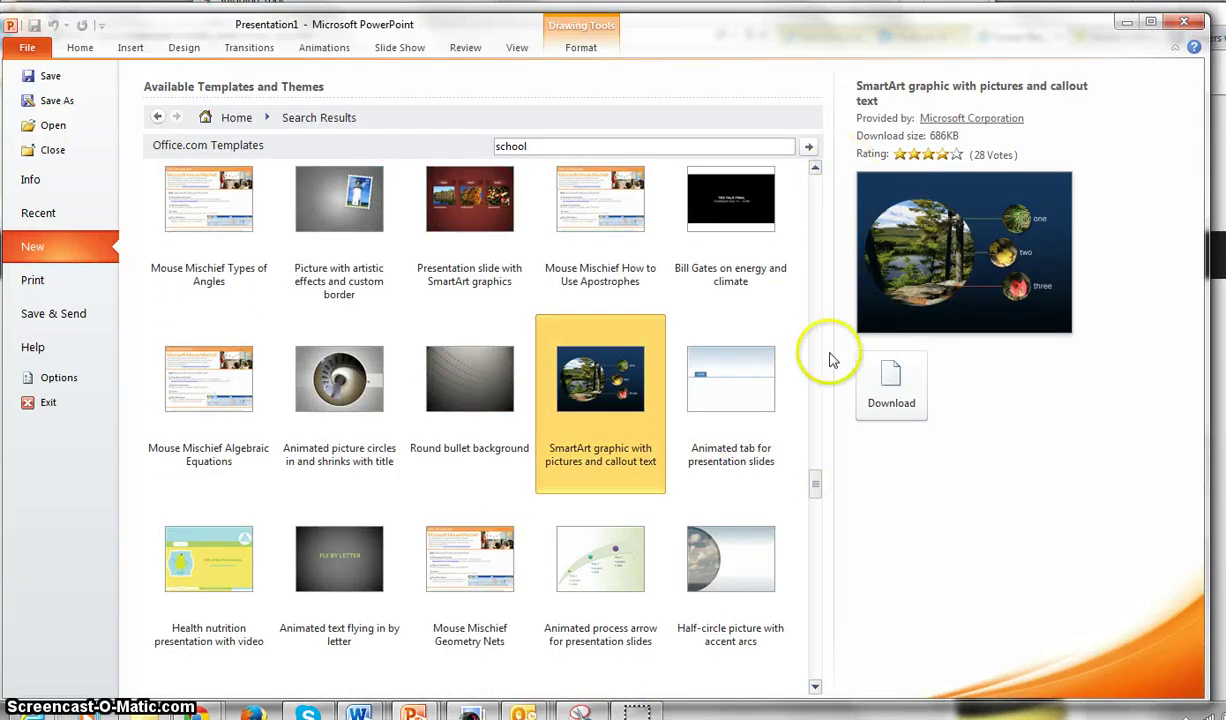
drag(818, 490, 824, 150)
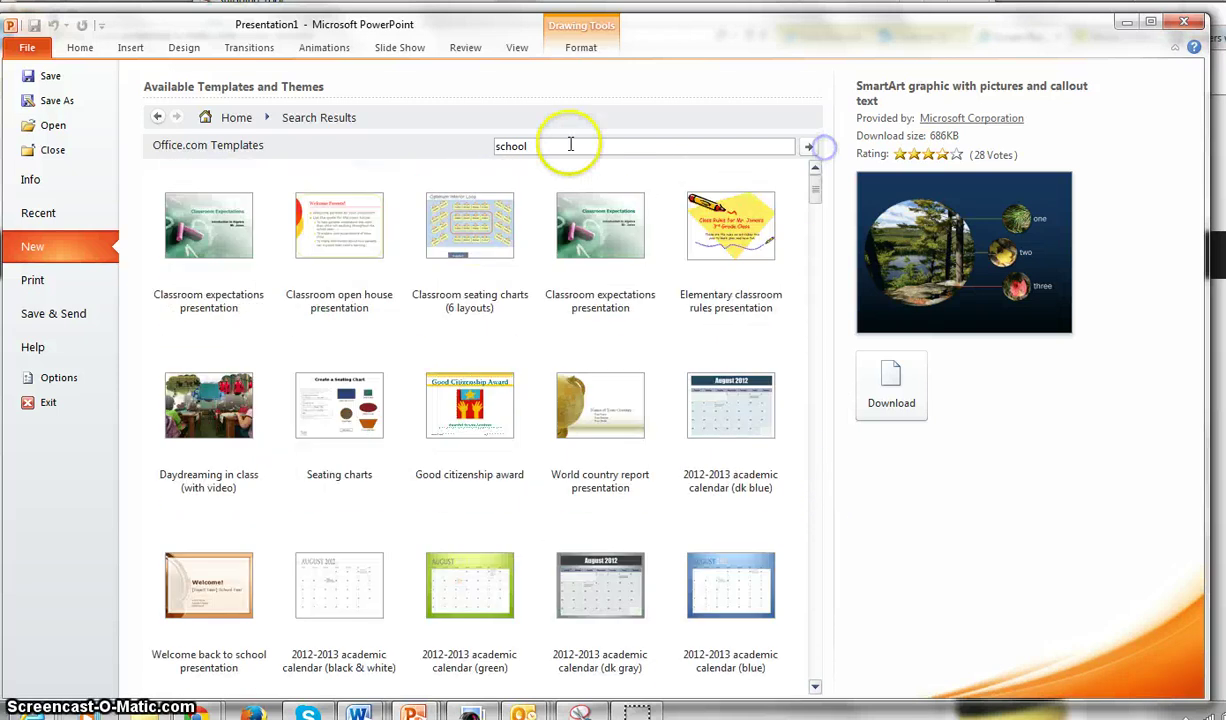
- Search the Office.com templates for "science" and download the Glowing test tubes design slides template as a new presentation
click(439, 146)
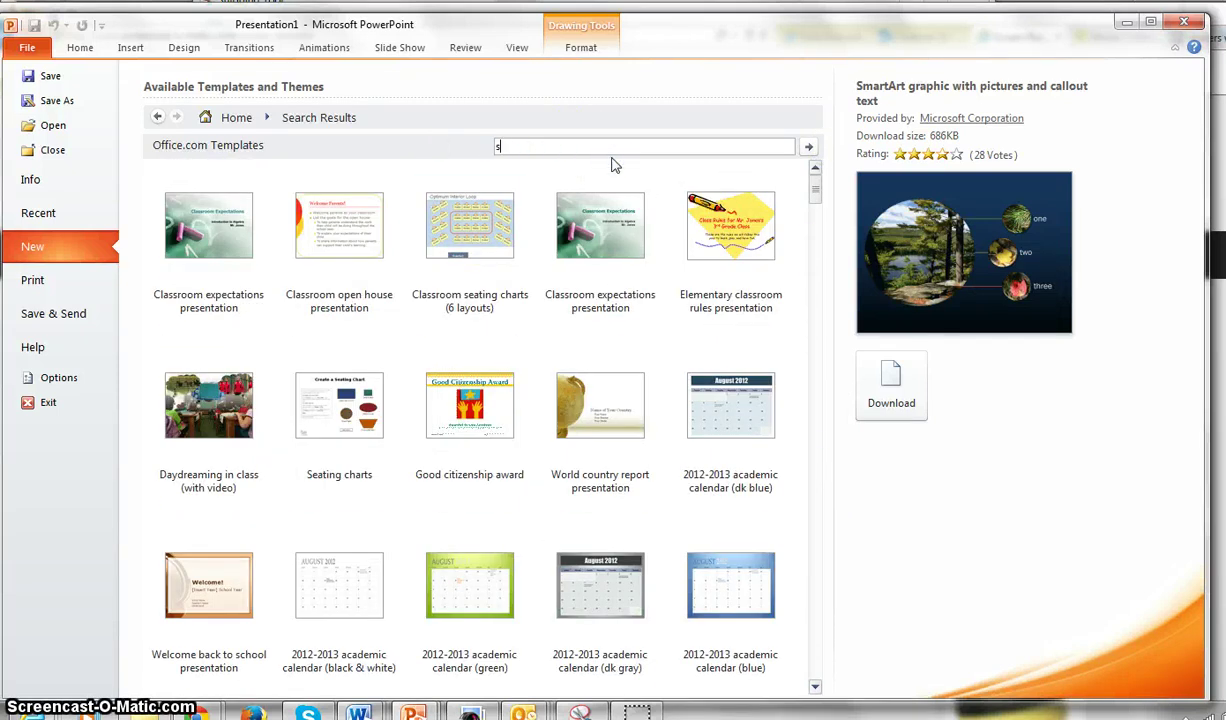
key(Return)
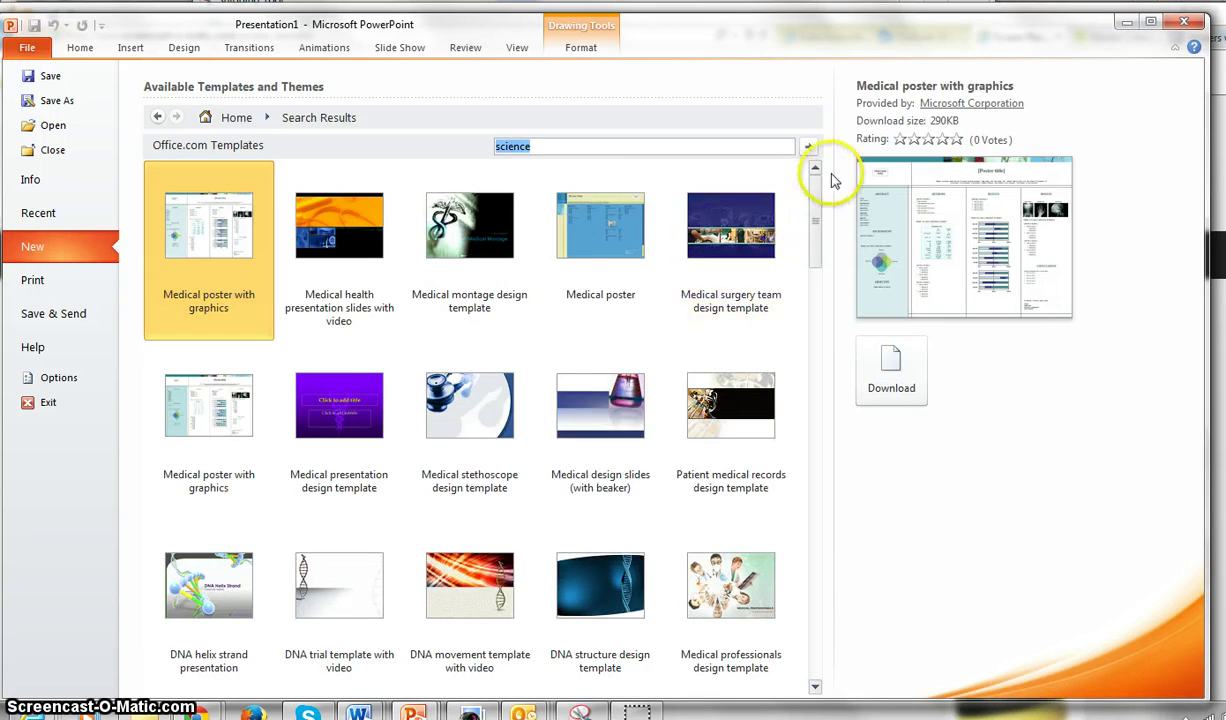
drag(820, 180, 818, 213)
click(587, 312)
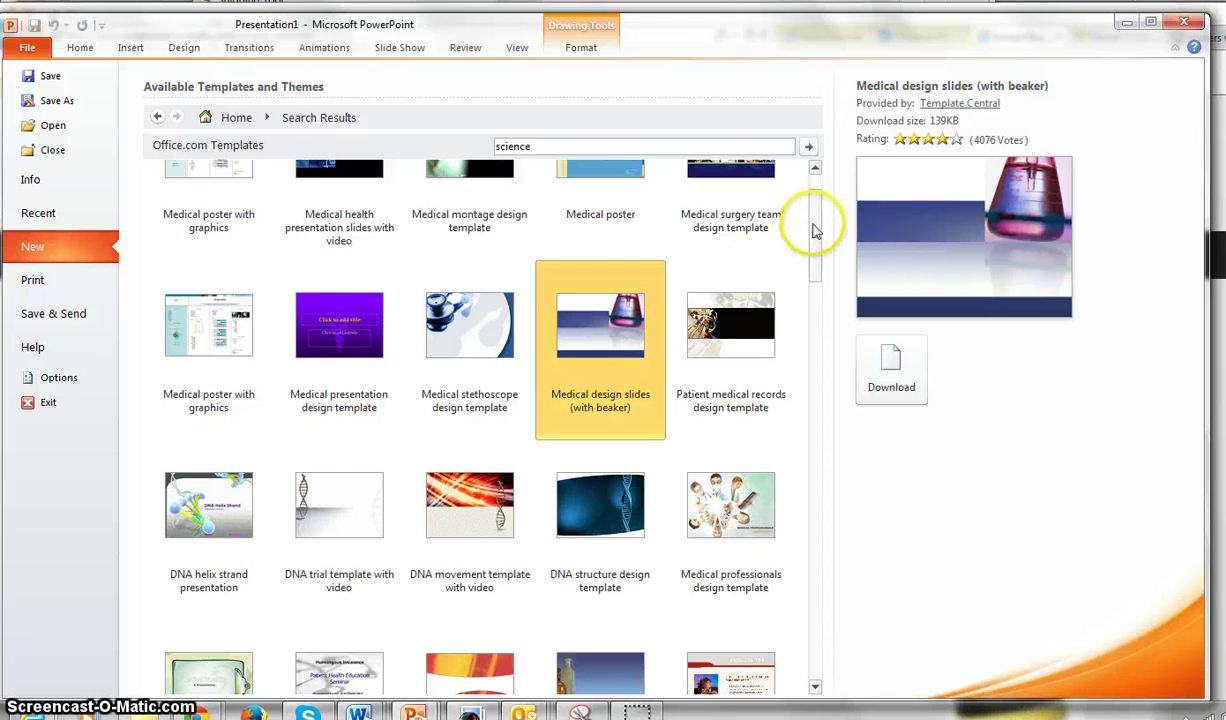
drag(813, 230, 812, 370)
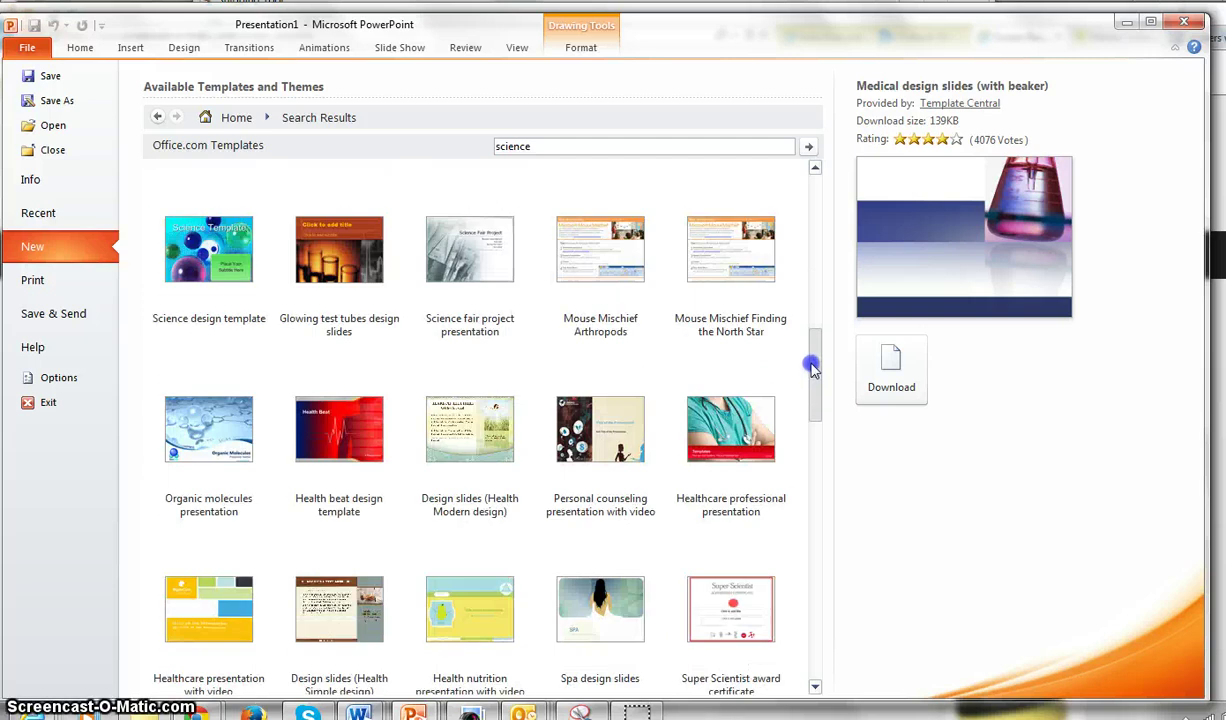
click(307, 250)
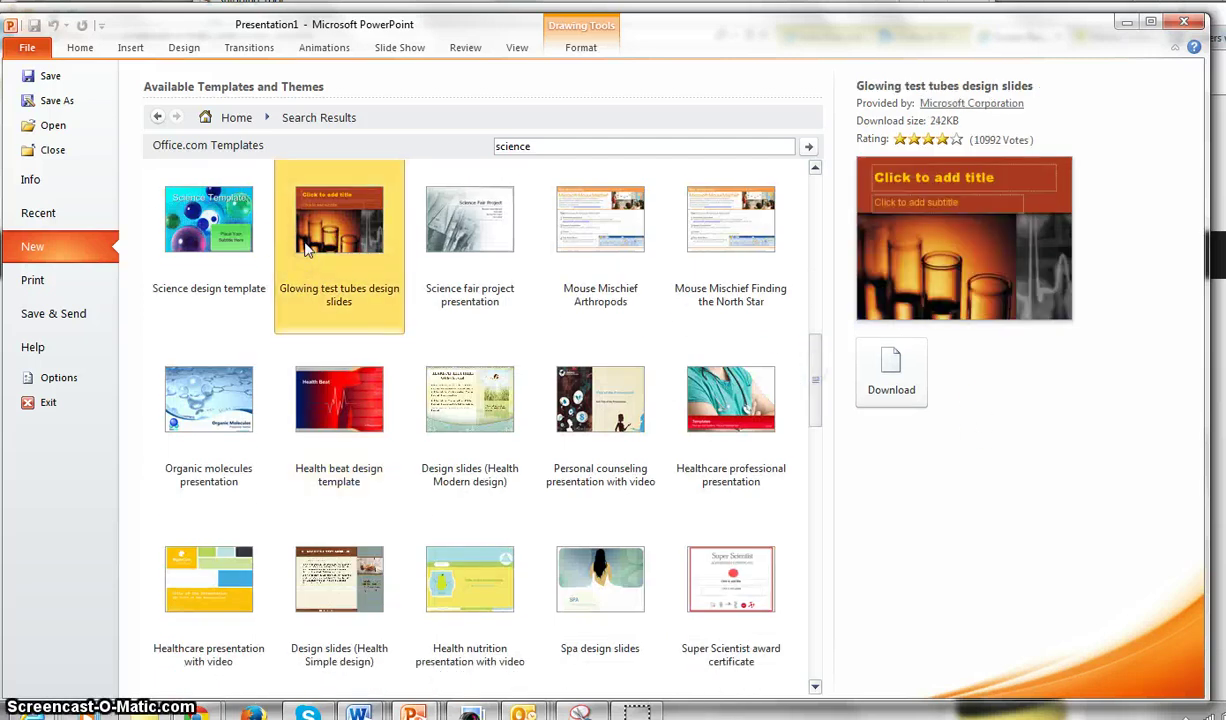
click(882, 394)
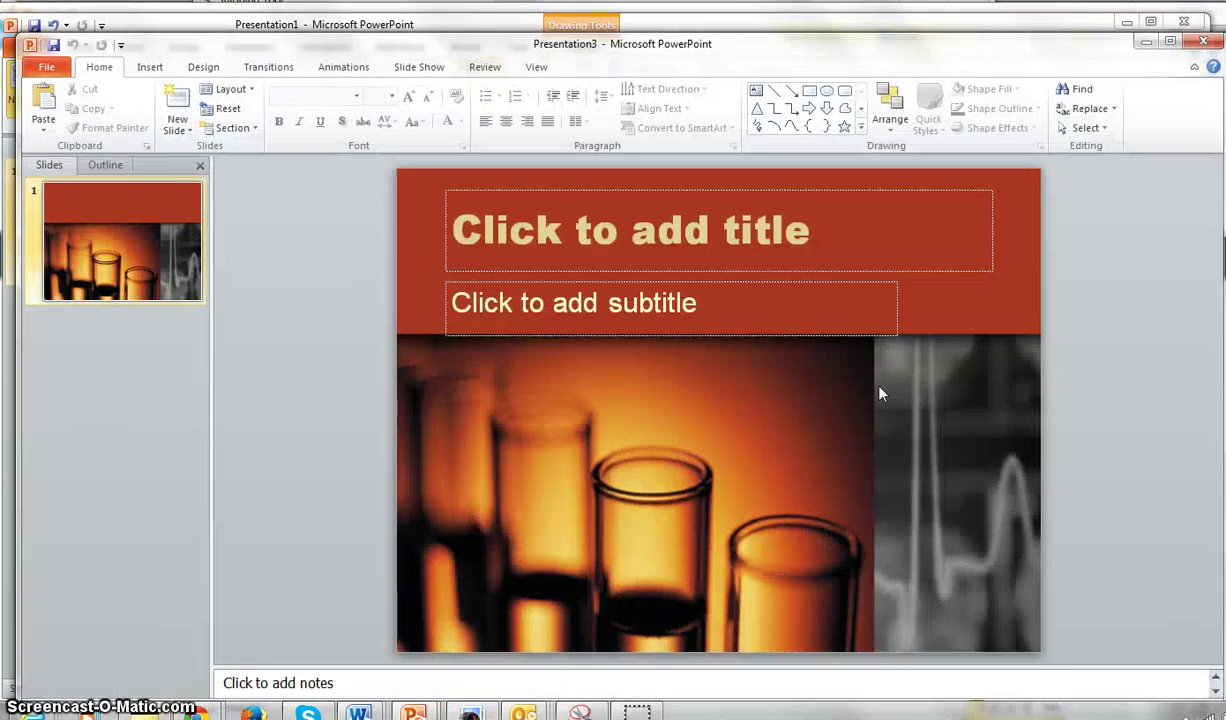
- Enter the slide title as the teacher's first name in possessive form followed by "Science Class"
click(682, 355)
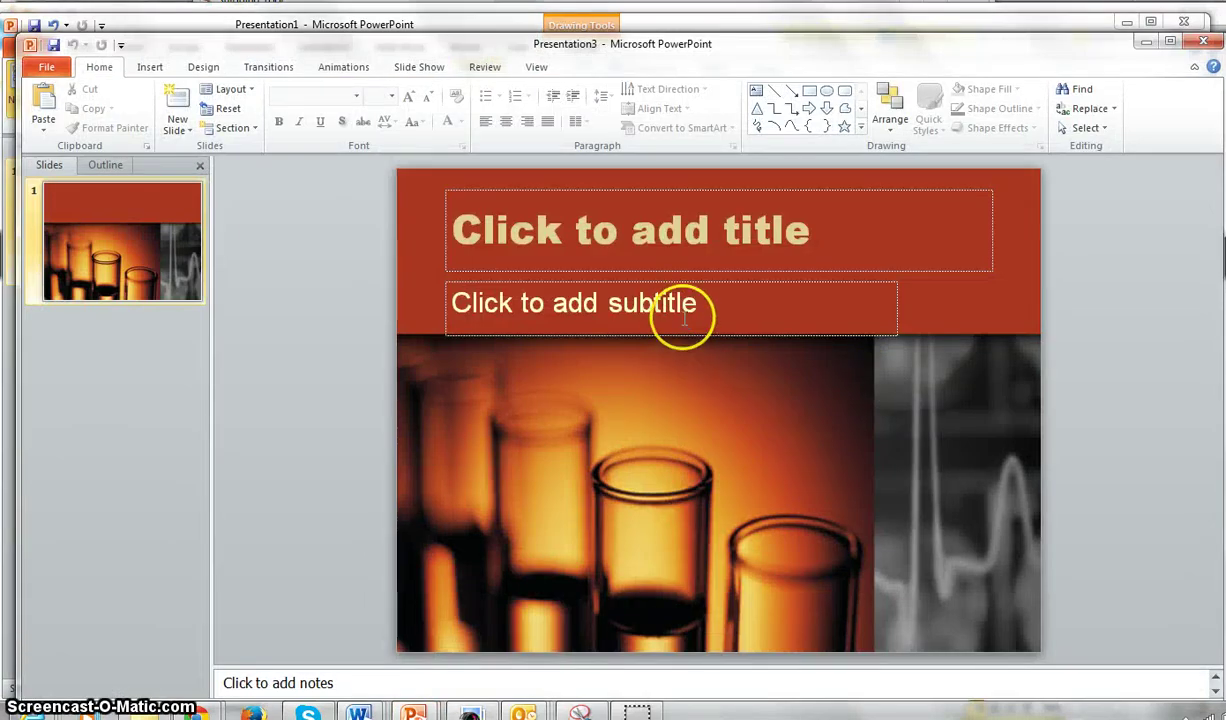
click(691, 238)
click(691, 238)
text(Katie's Science Class)
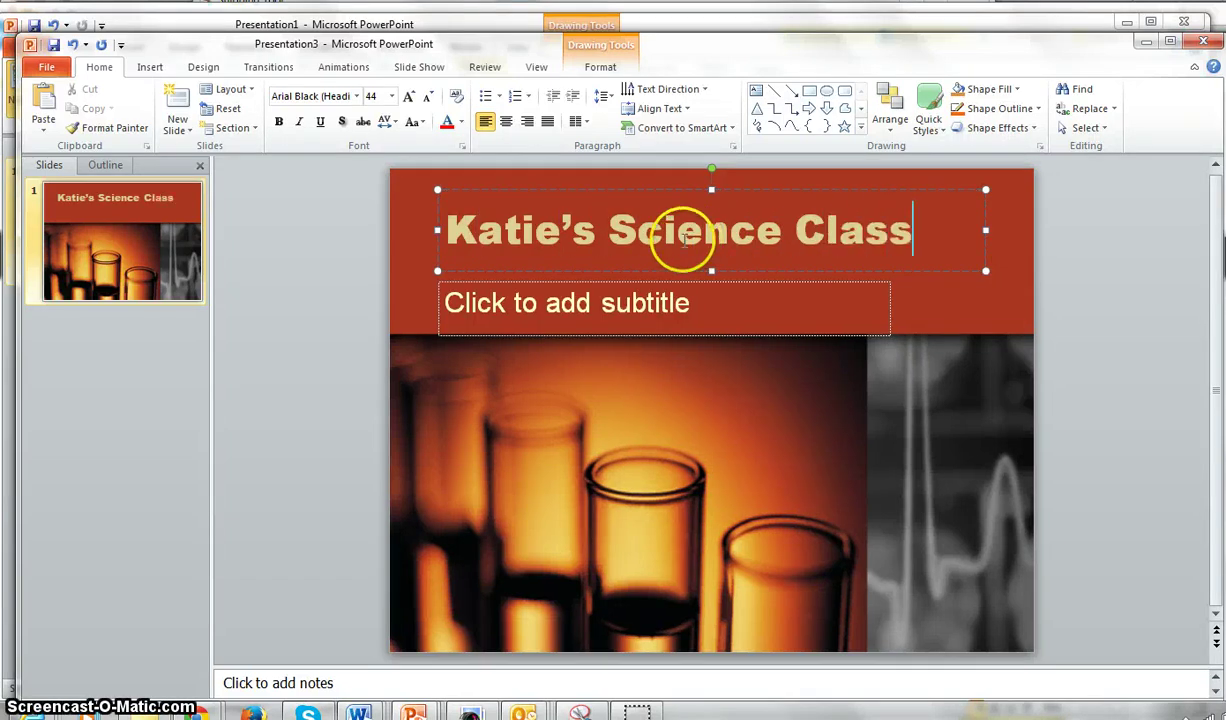
- Delete the empty subtitle placeholder from the title slide
click(690, 287)
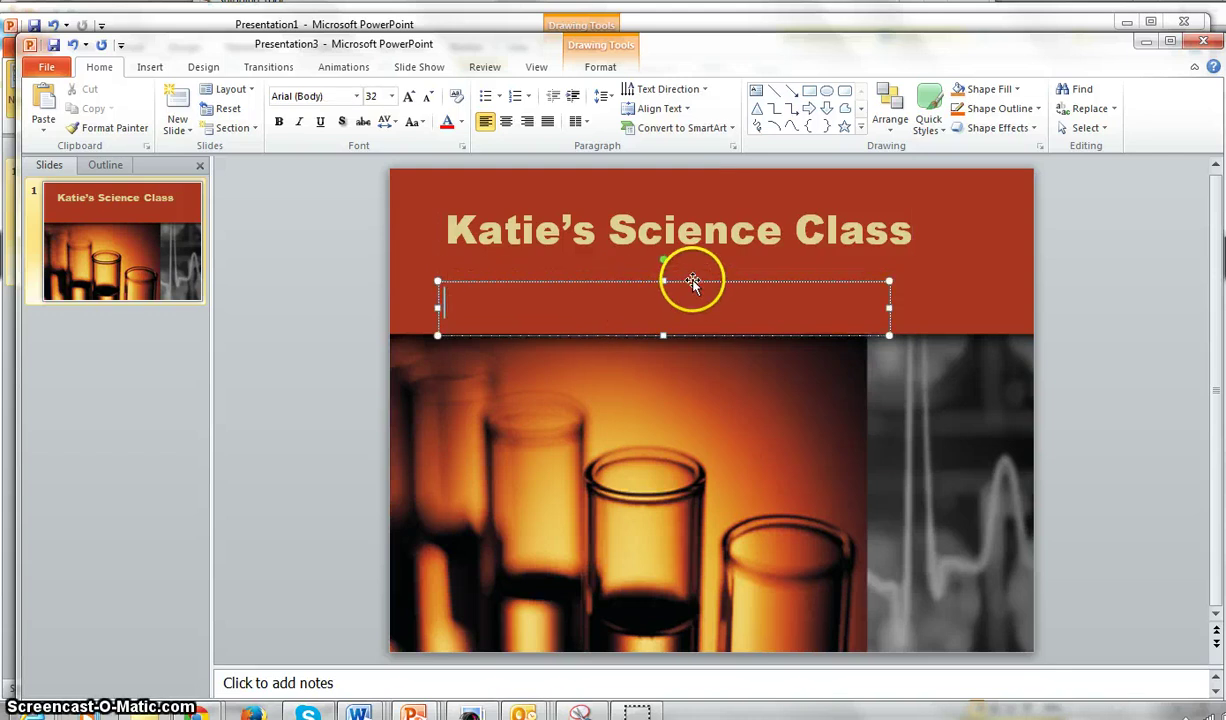
key(Escape)
key(Escape)
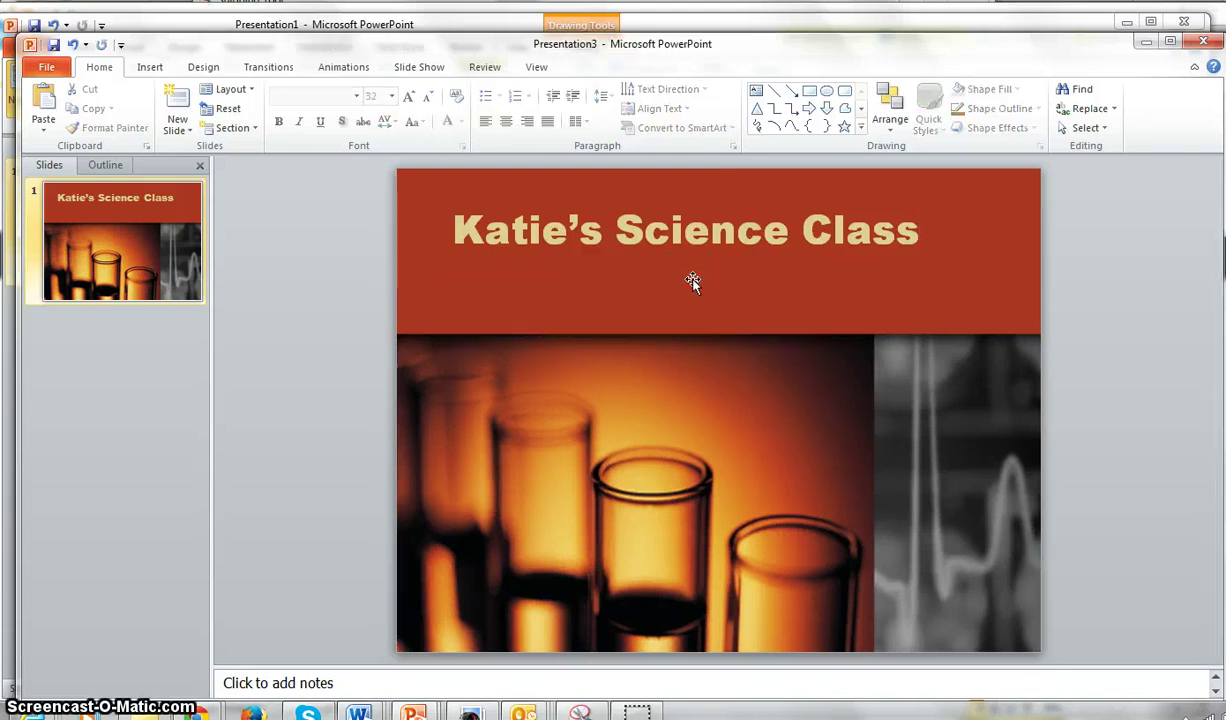
- Apply a bevel text effect to the slide title, using the third preset in the first bevel row
click(687, 246)
click(744, 187)
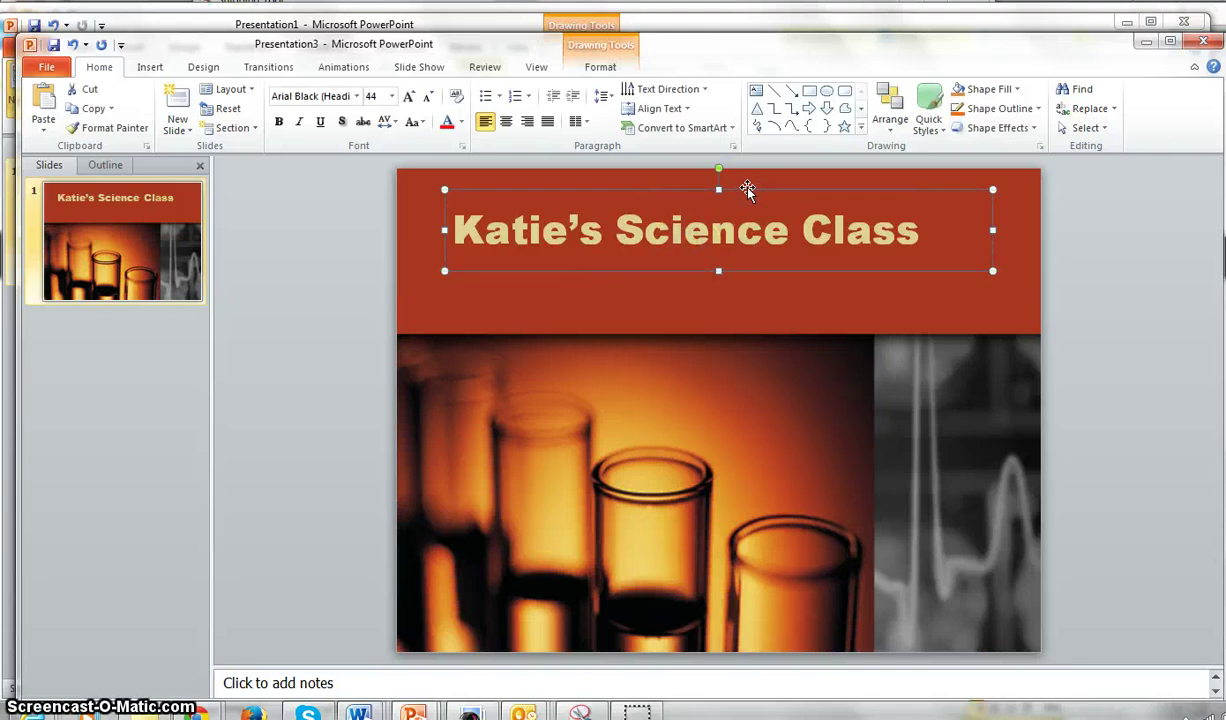
click(600, 67)
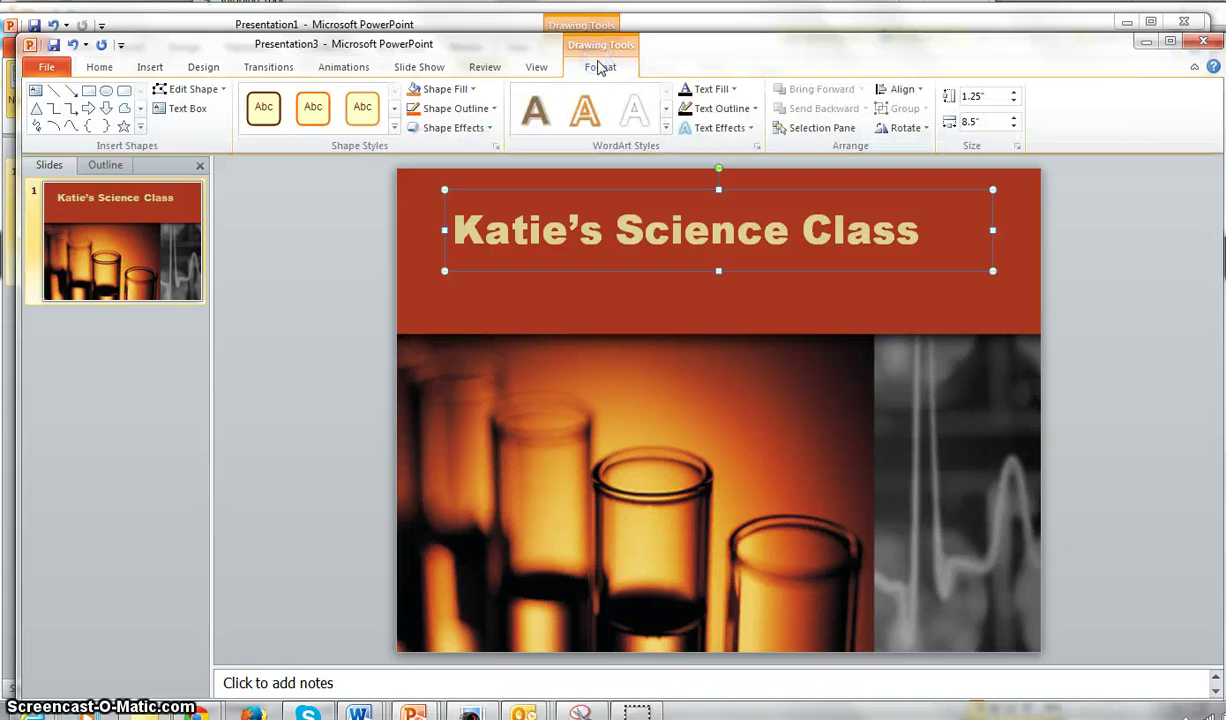
click(749, 130)
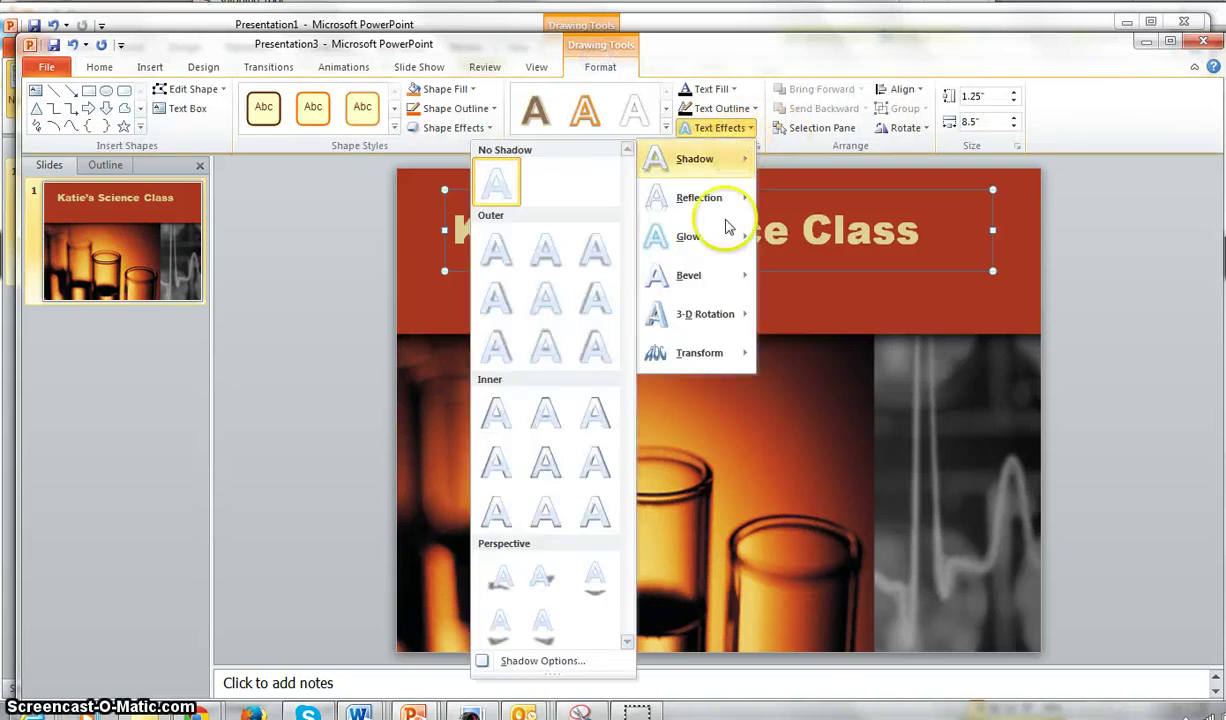
mouse_move(711, 314)
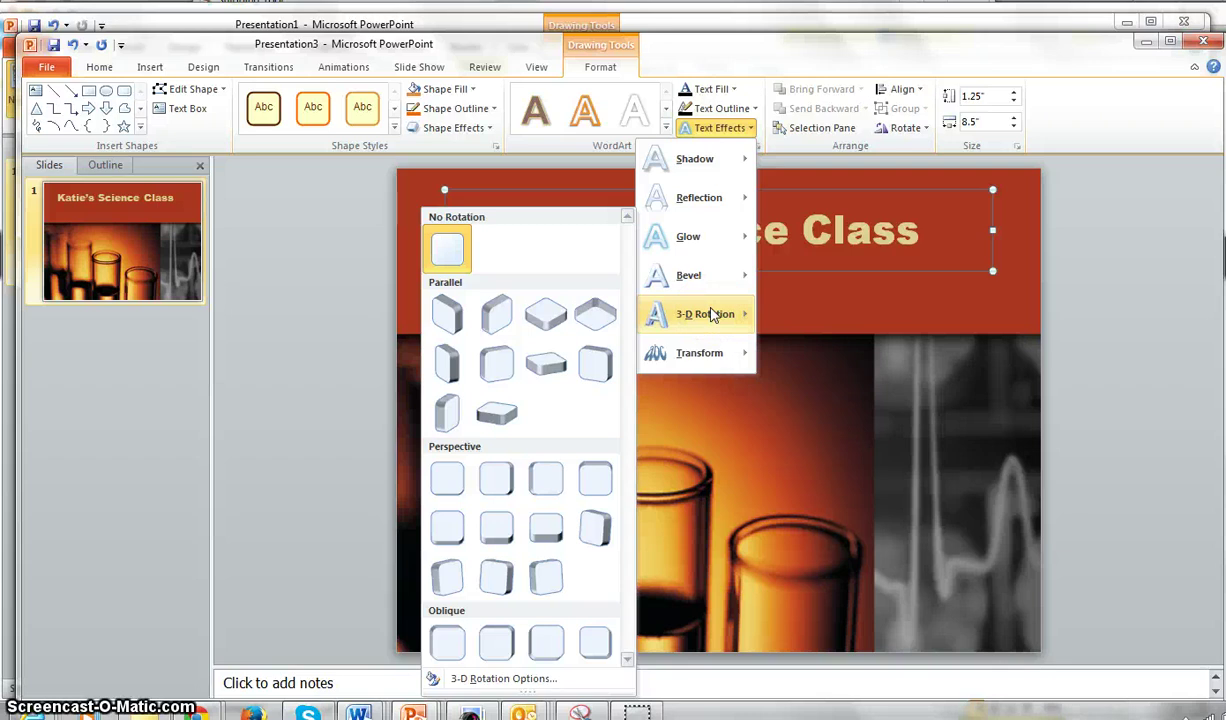
mouse_move(717, 275)
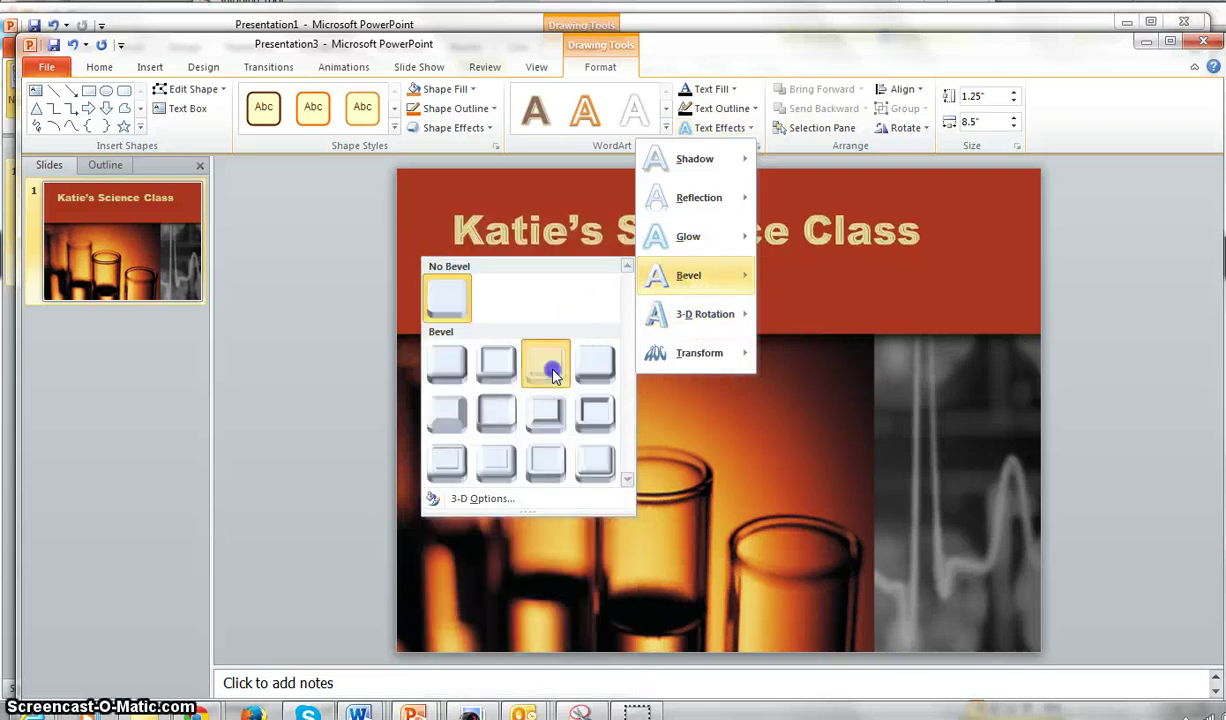
click(547, 362)
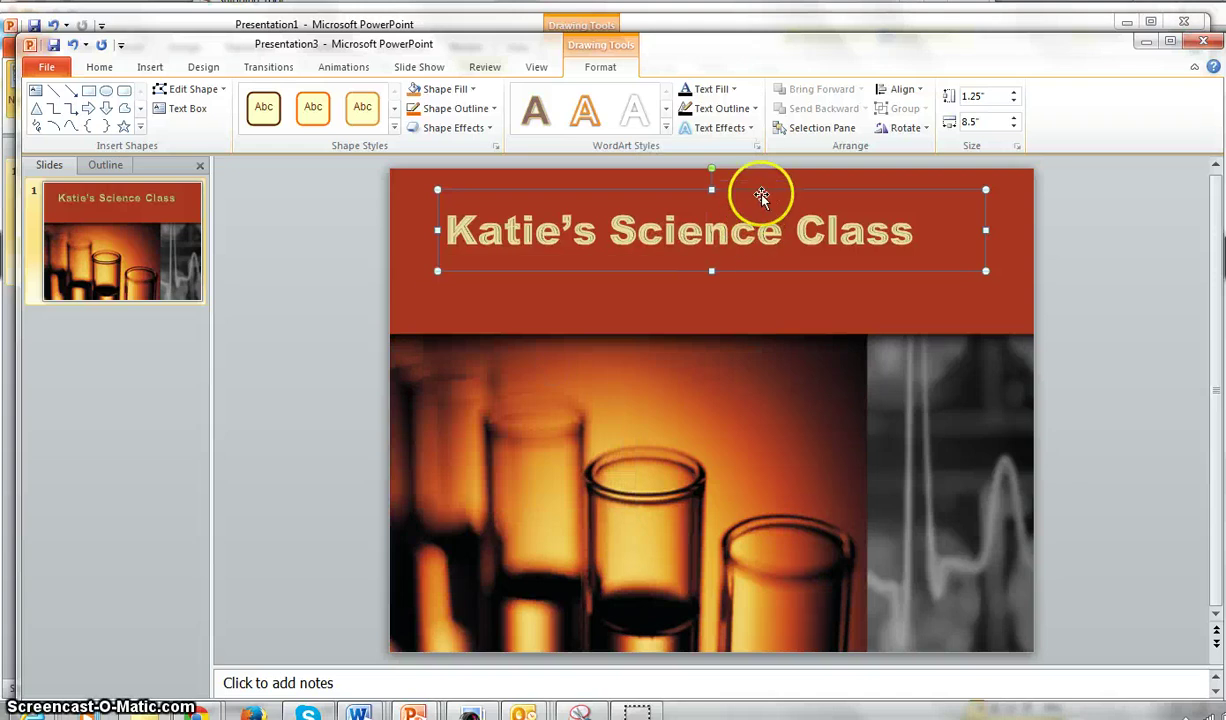
- Add an outer shadow to the title text using the third preset in the third row, and deselect the title
click(752, 128)
click(737, 164)
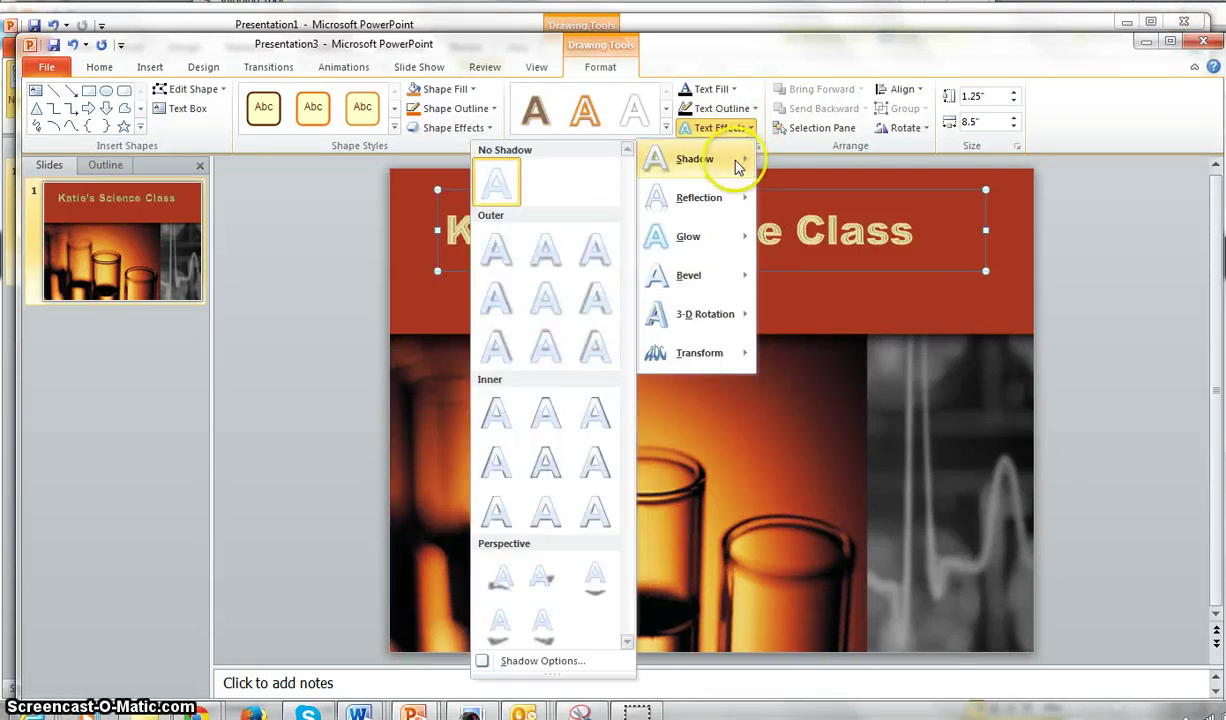
click(592, 348)
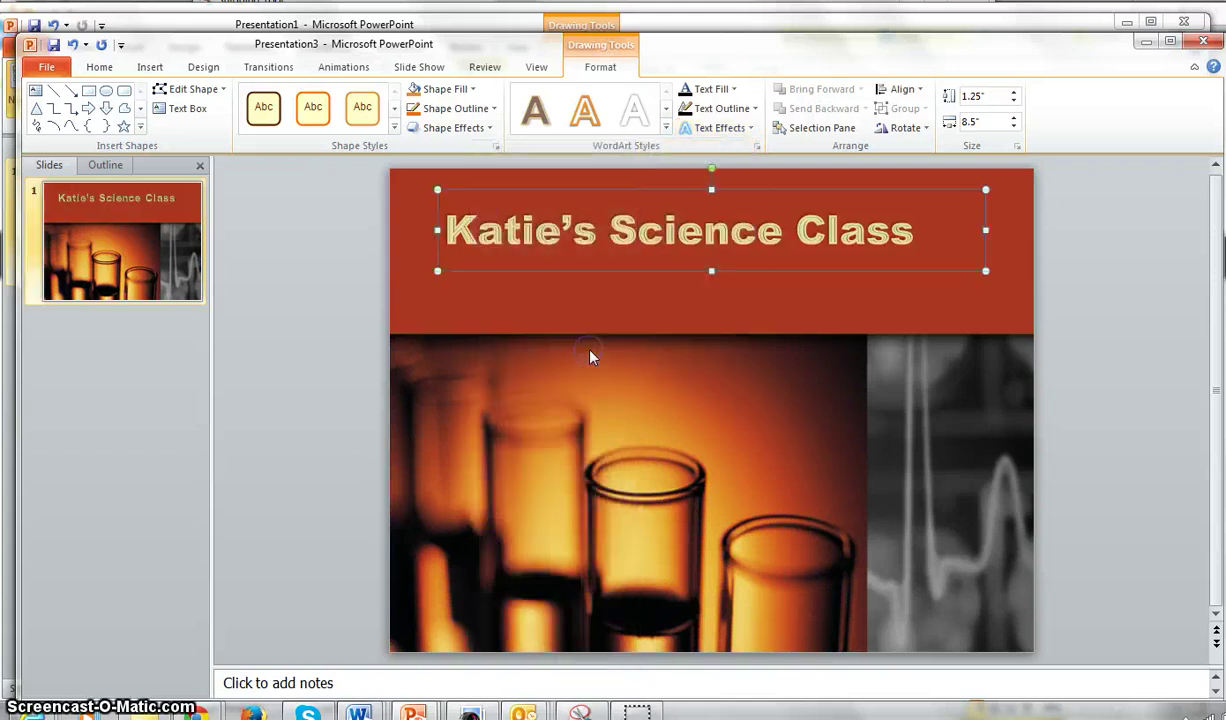
click(740, 298)
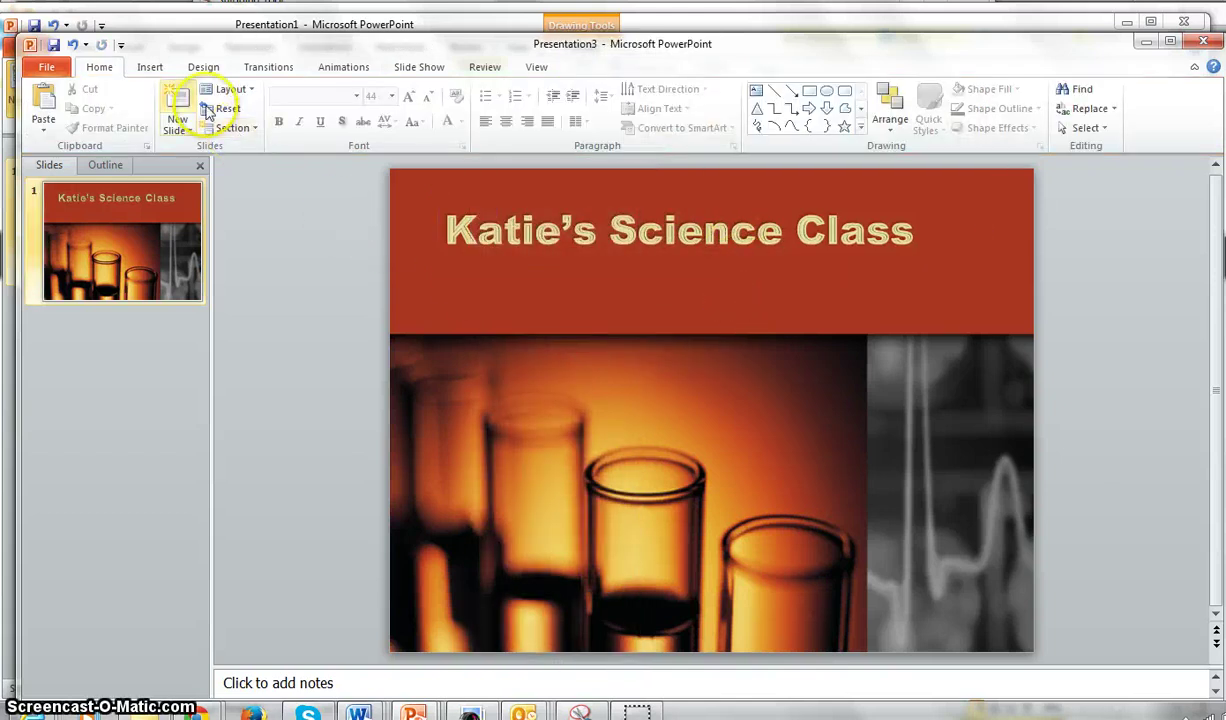
- Insert WordArt in the fifth style of the first row with the text "My Science Science"
click(155, 68)
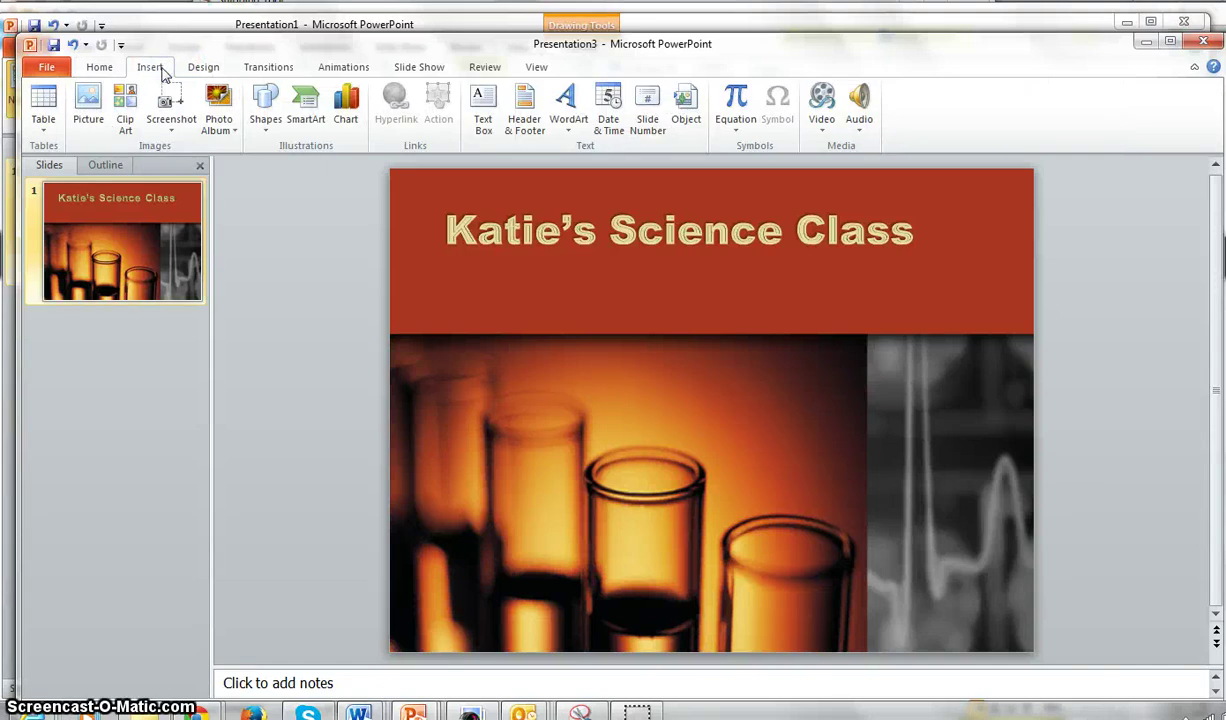
click(125, 107)
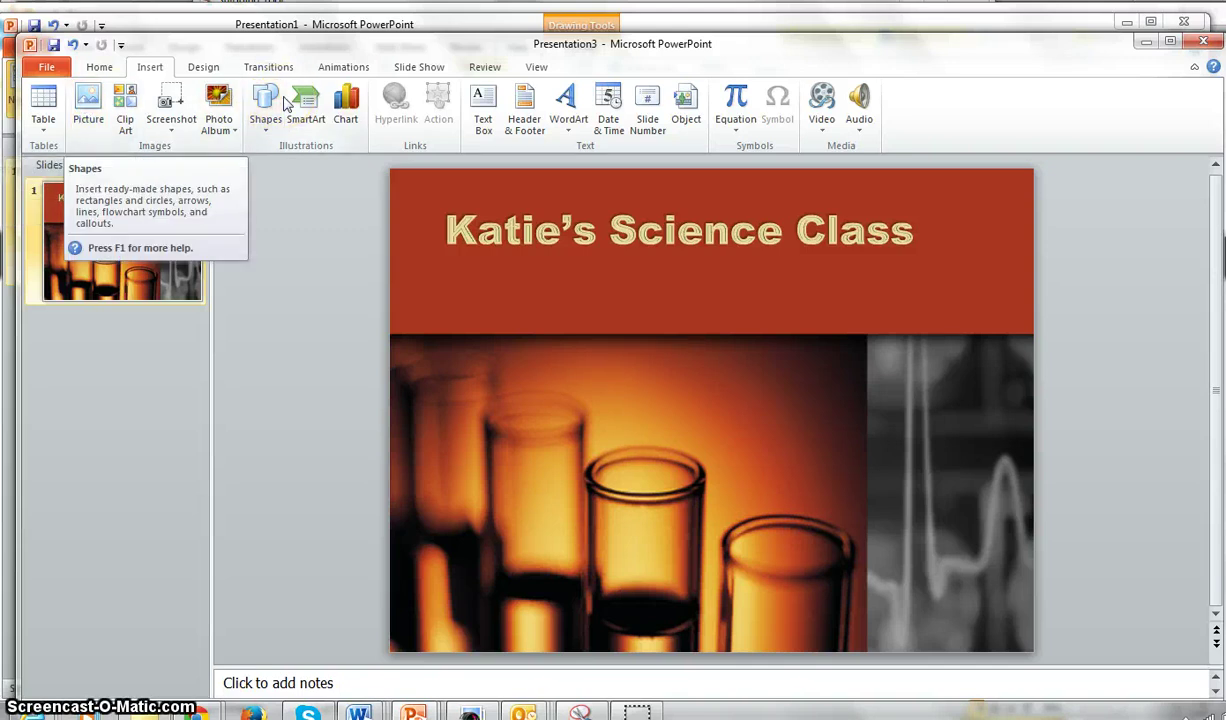
click(563, 112)
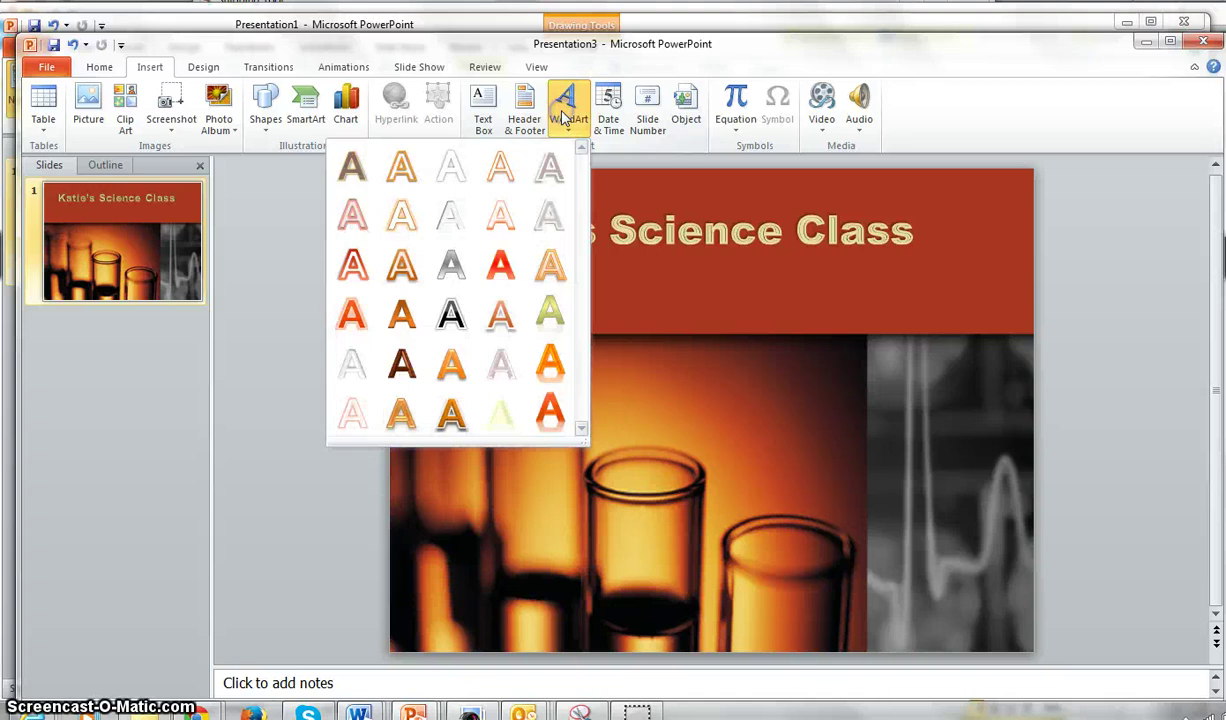
click(547, 177)
click(783, 425)
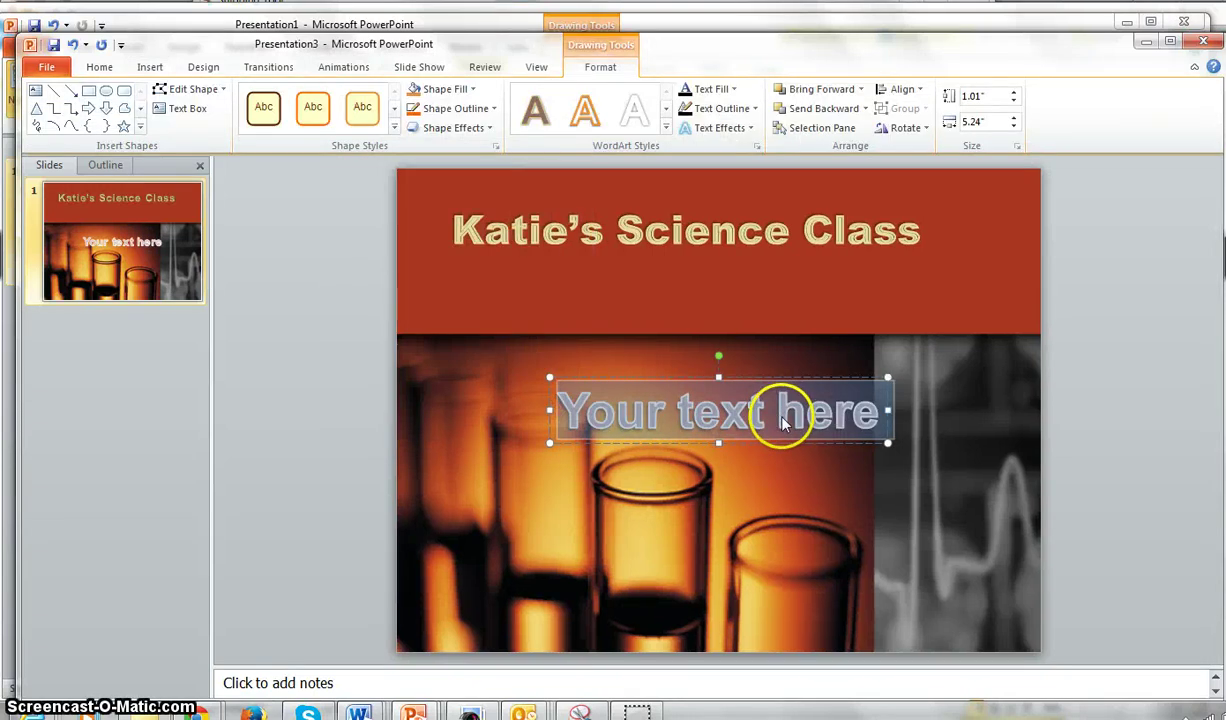
text(My Sc)
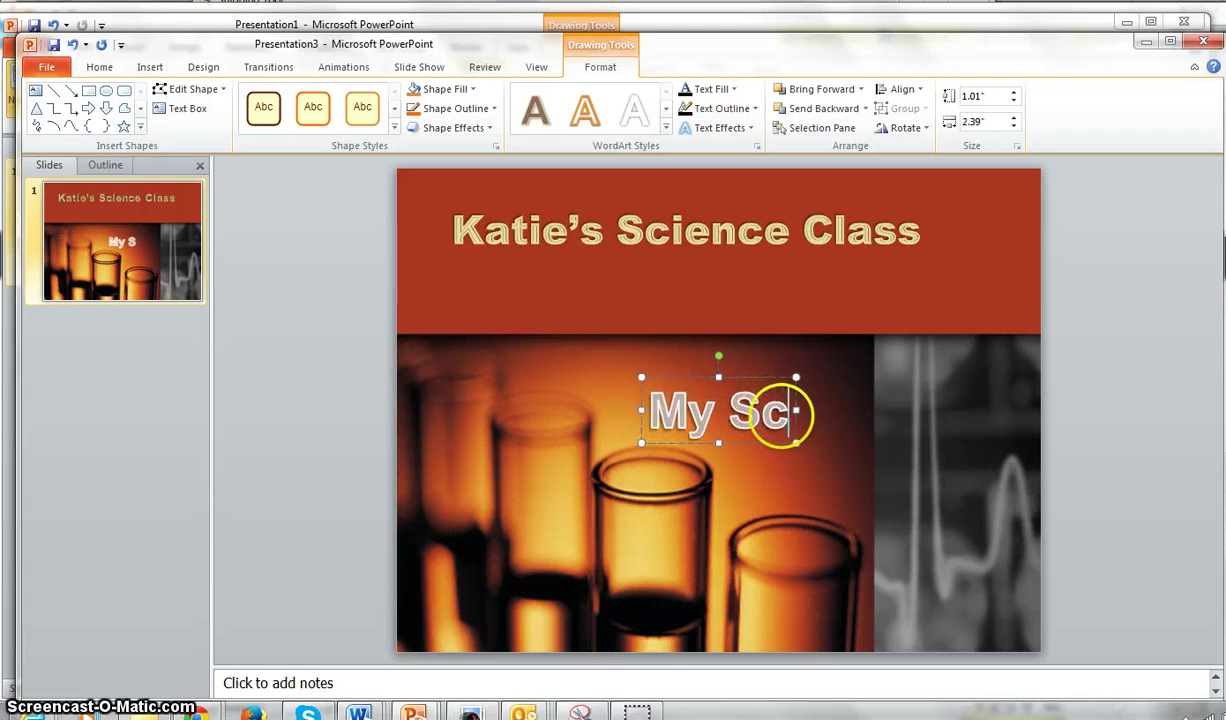
text(ience)
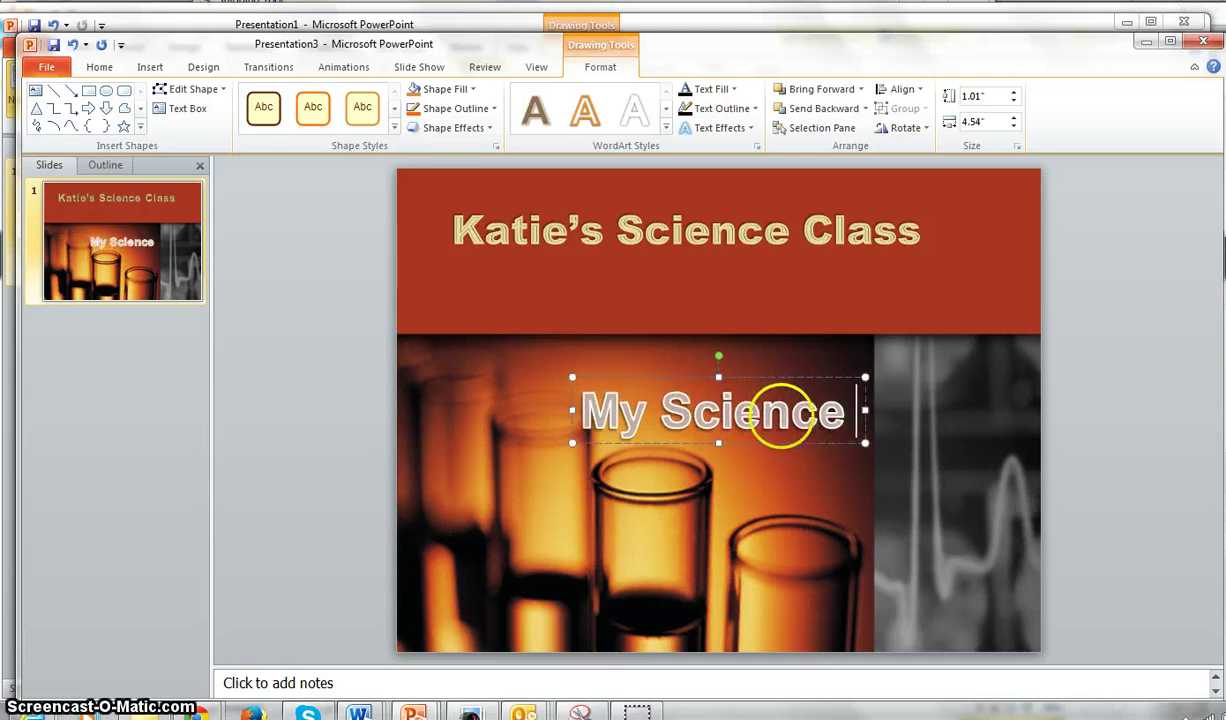
text( Science)
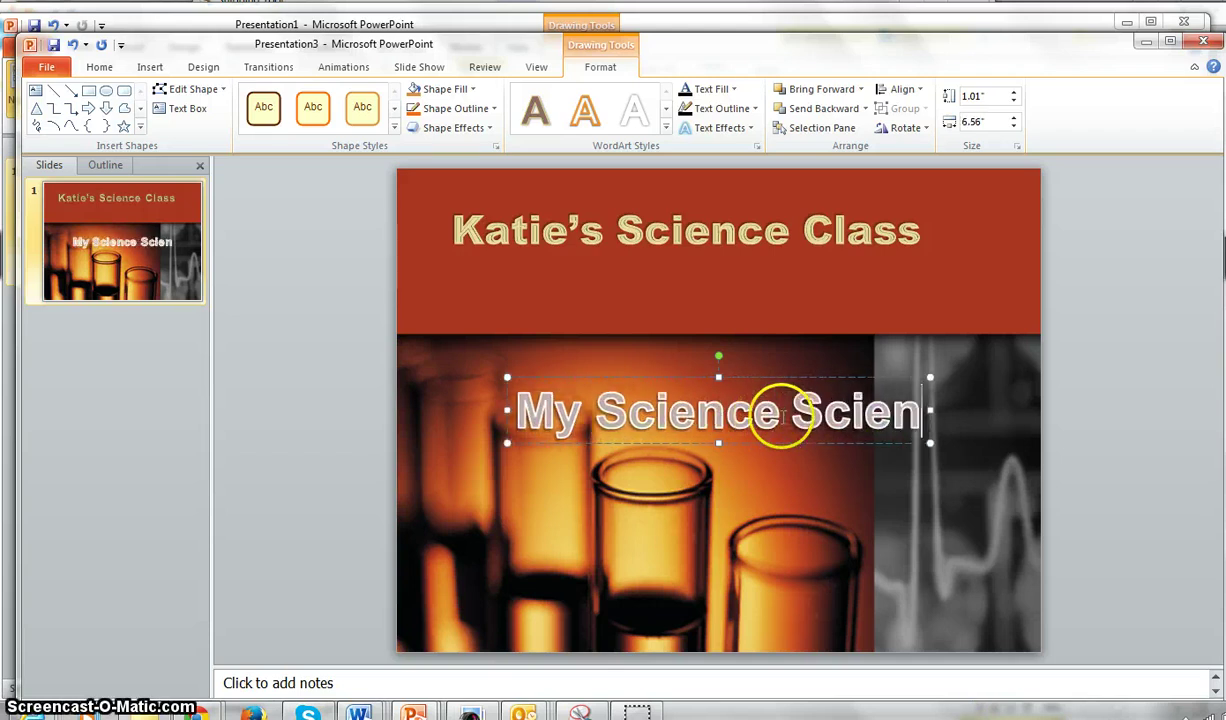
drag(887, 372, 889, 319)
click(882, 346)
right_click(882, 346)
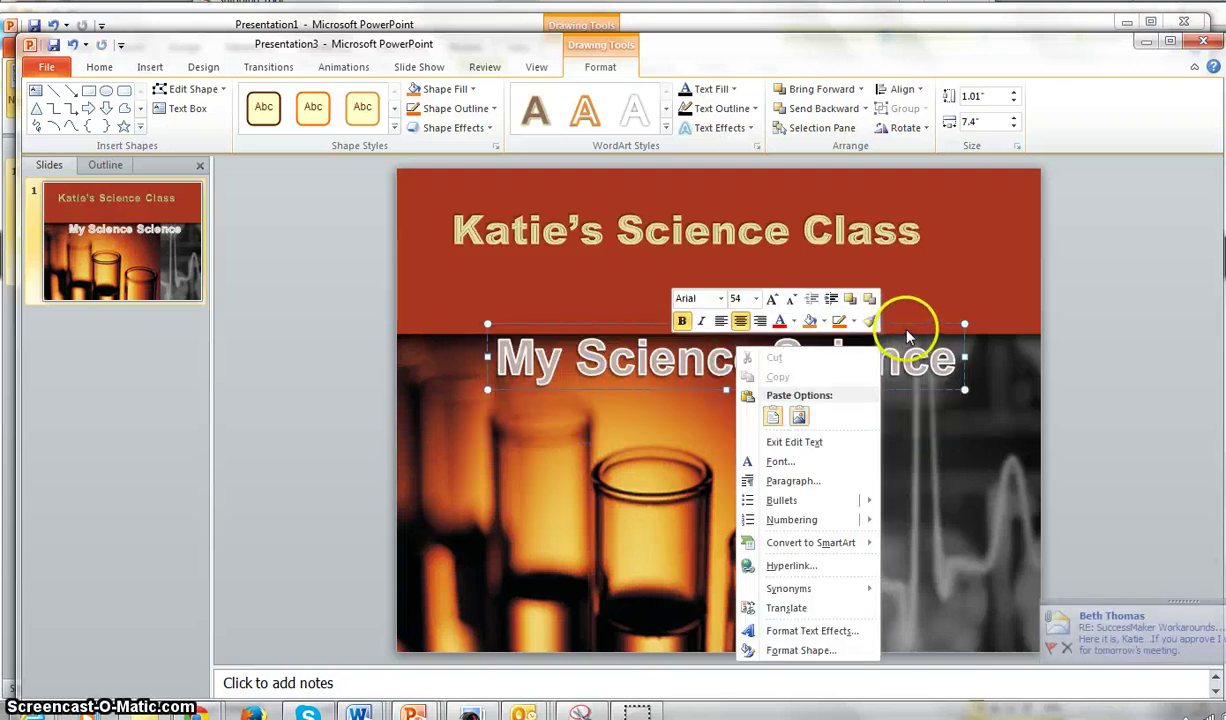
click(797, 652)
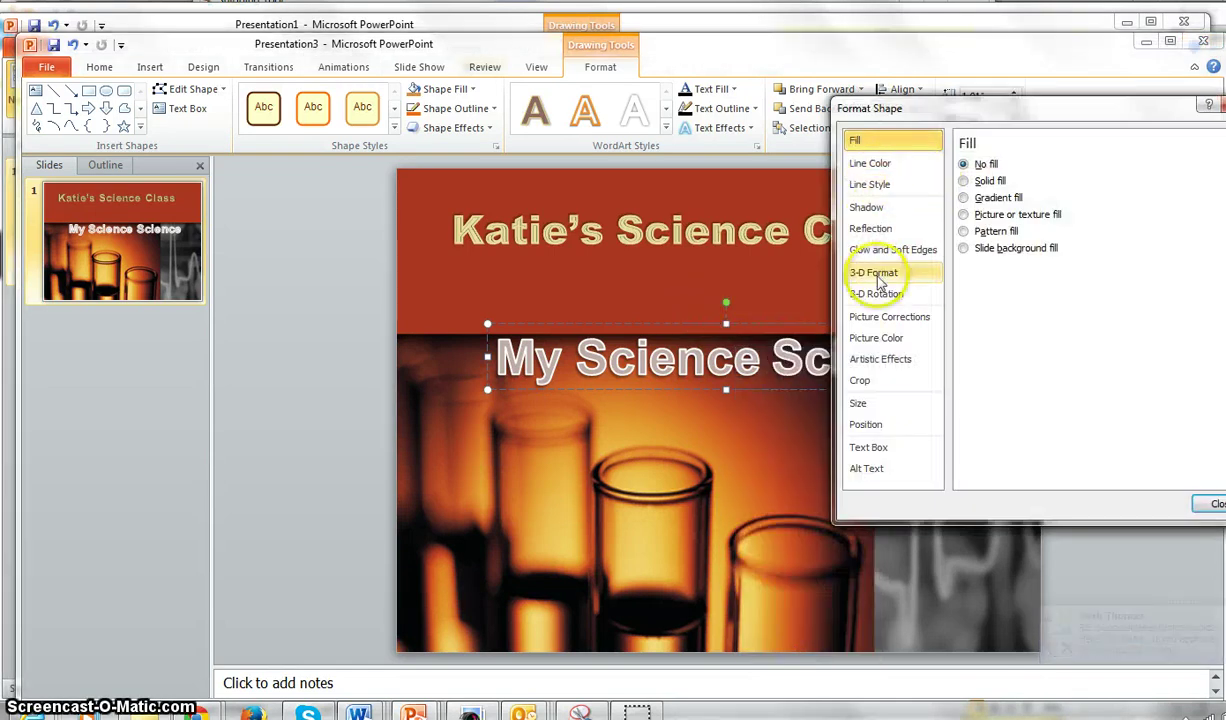
click(1212, 503)
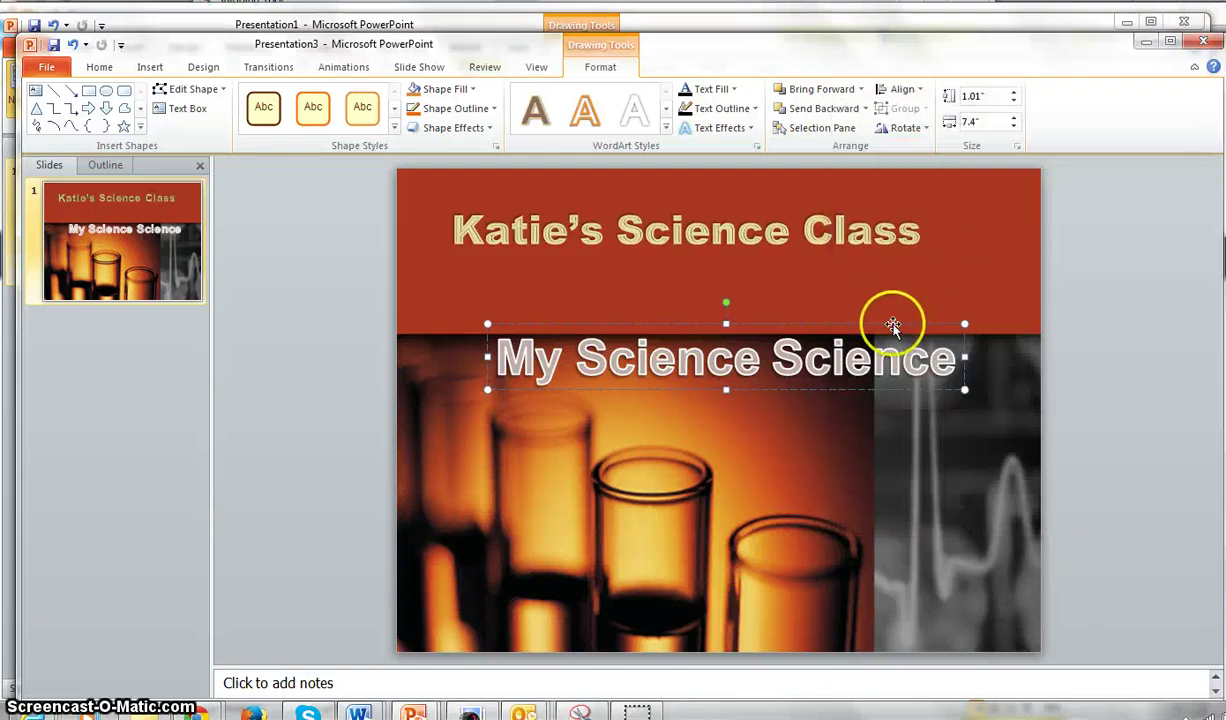
- Move the "My Science Science" WordArt into the red band directly beneath the slide title and deselect it
drag(893, 325, 882, 261)
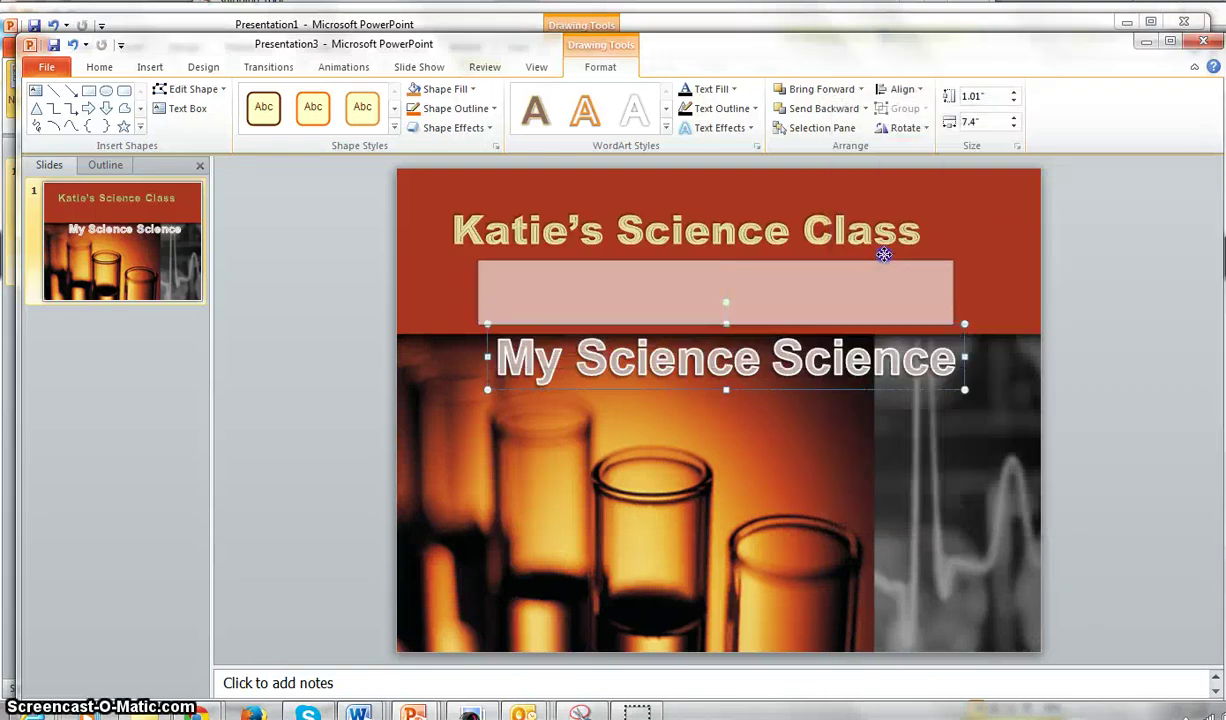
click(1076, 341)
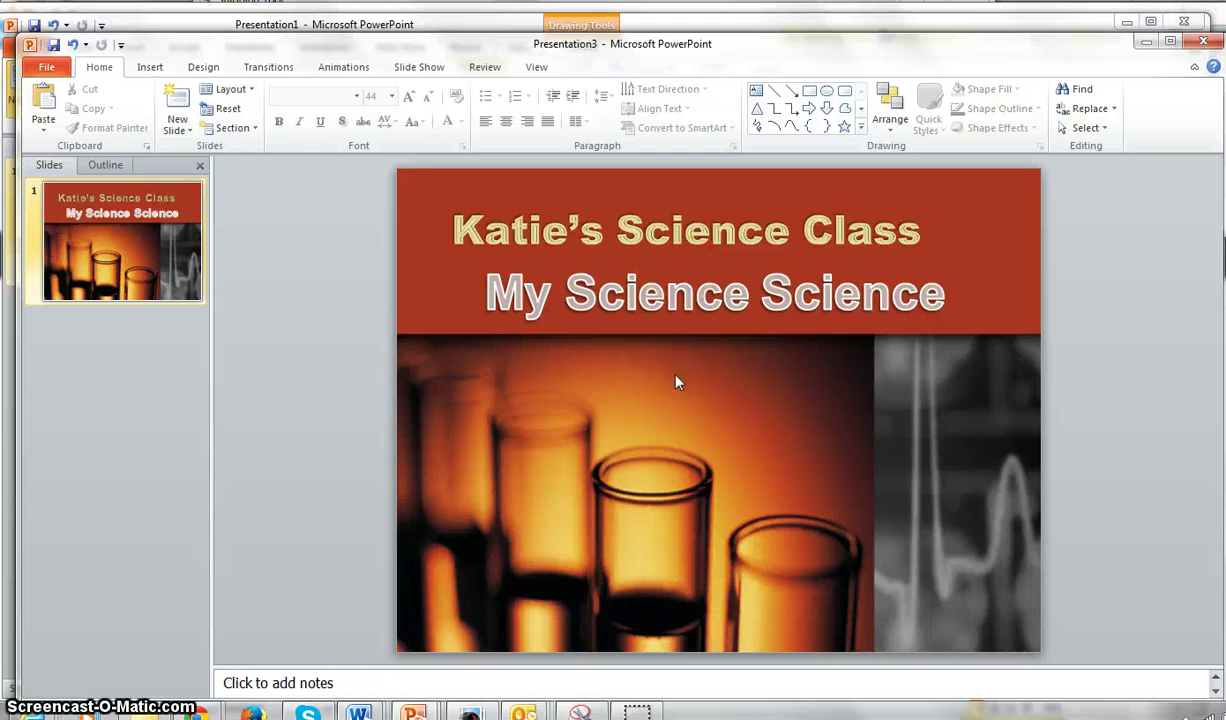
click(156, 70)
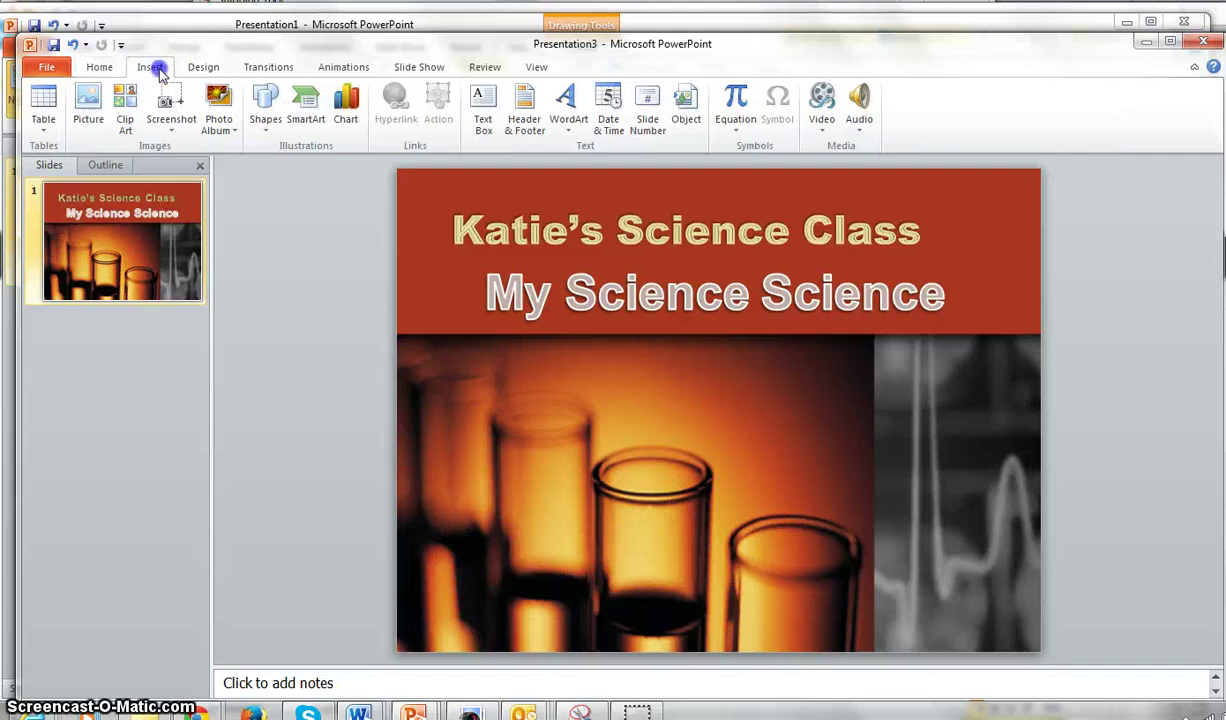
click(92, 70)
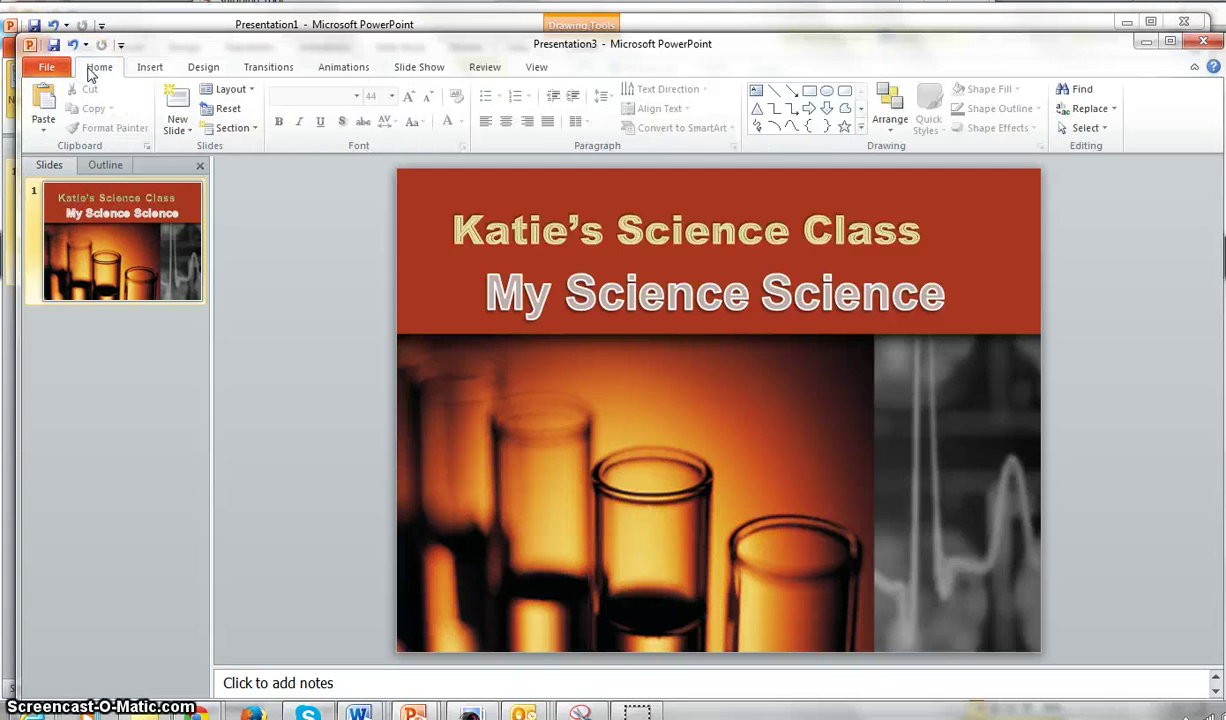
click(255, 91)
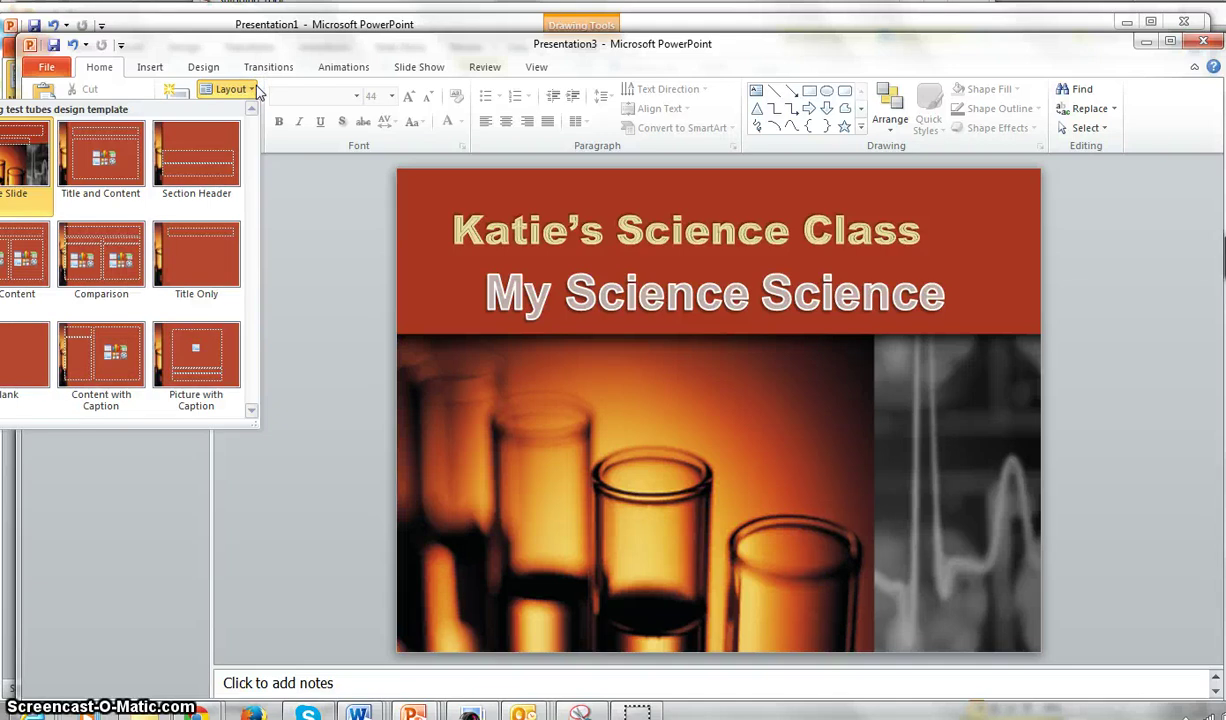
click(257, 89)
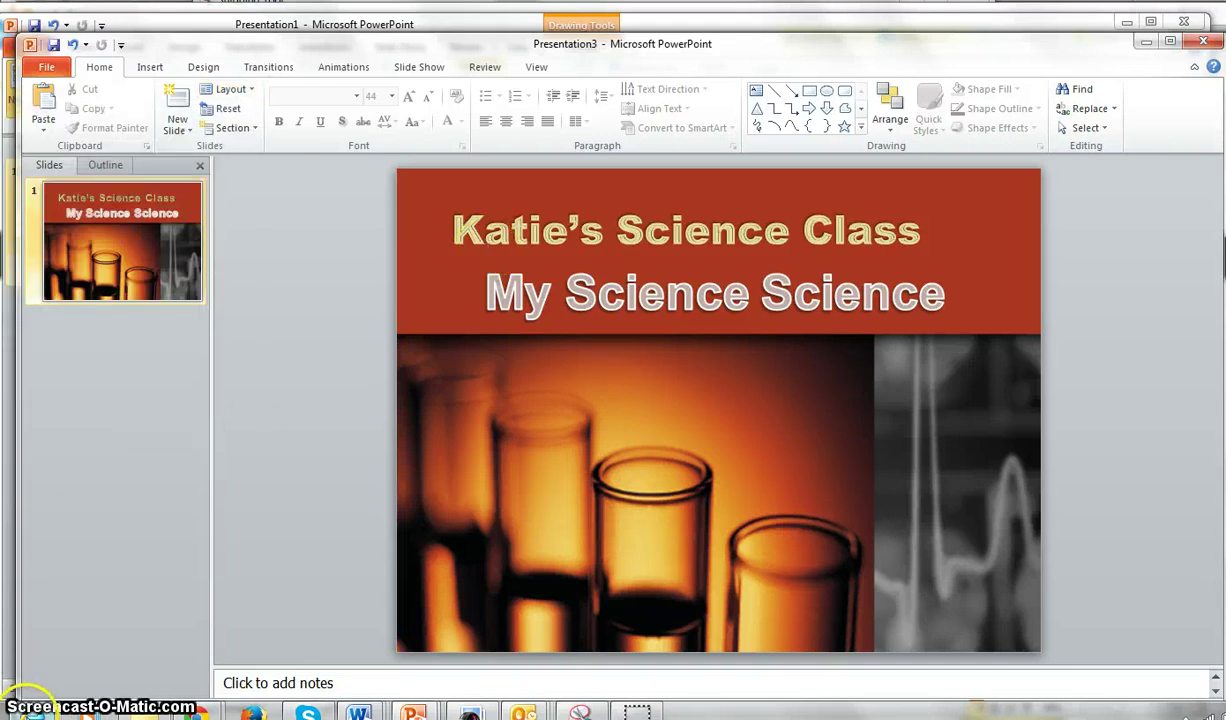
- Open the Snipping Tool and capture a rectangular snip of the title slide's upper part
click(18, 705)
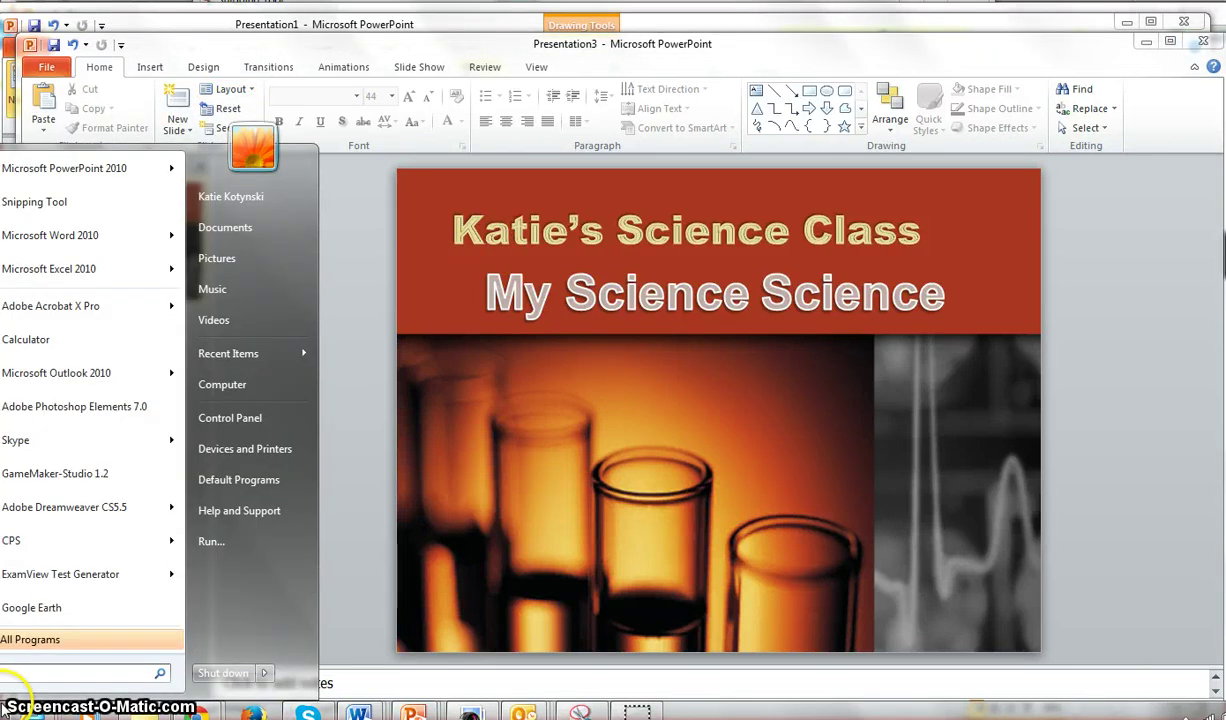
text(snip)
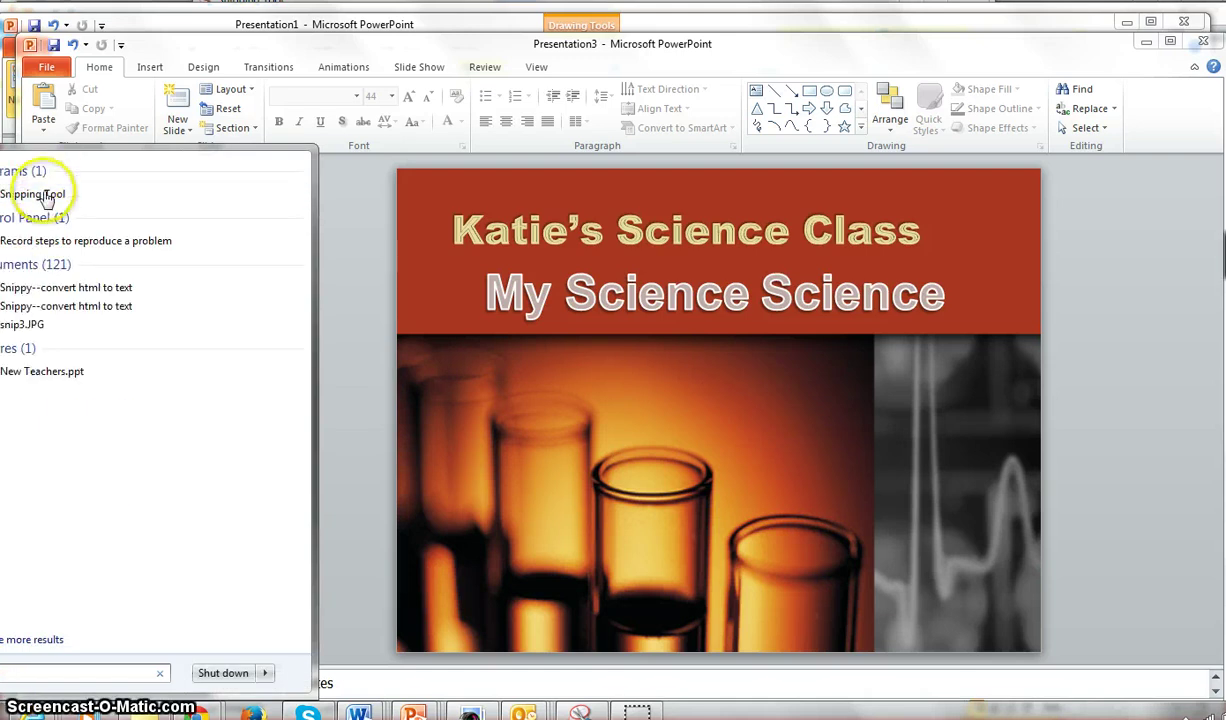
click(36, 194)
click(221, 60)
drag(399, 172, 1029, 525)
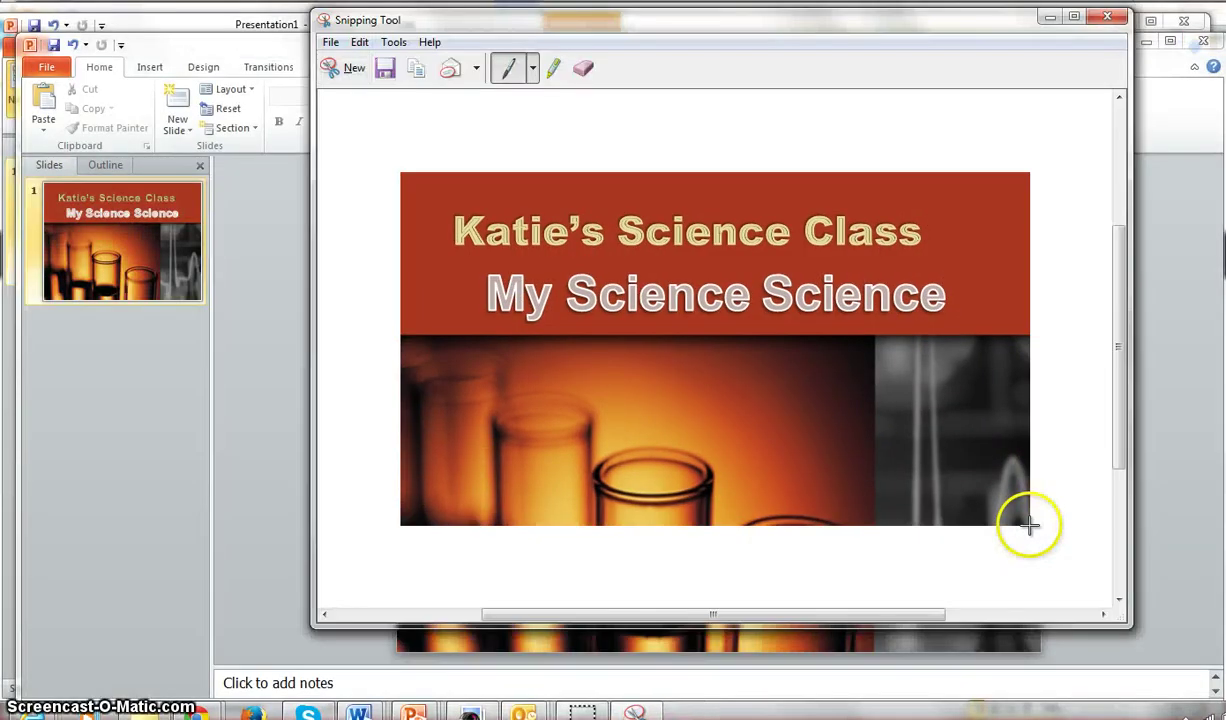
- Check the file types available for saving the snip, and close the Snipping Tool without saving
click(386, 70)
click(510, 576)
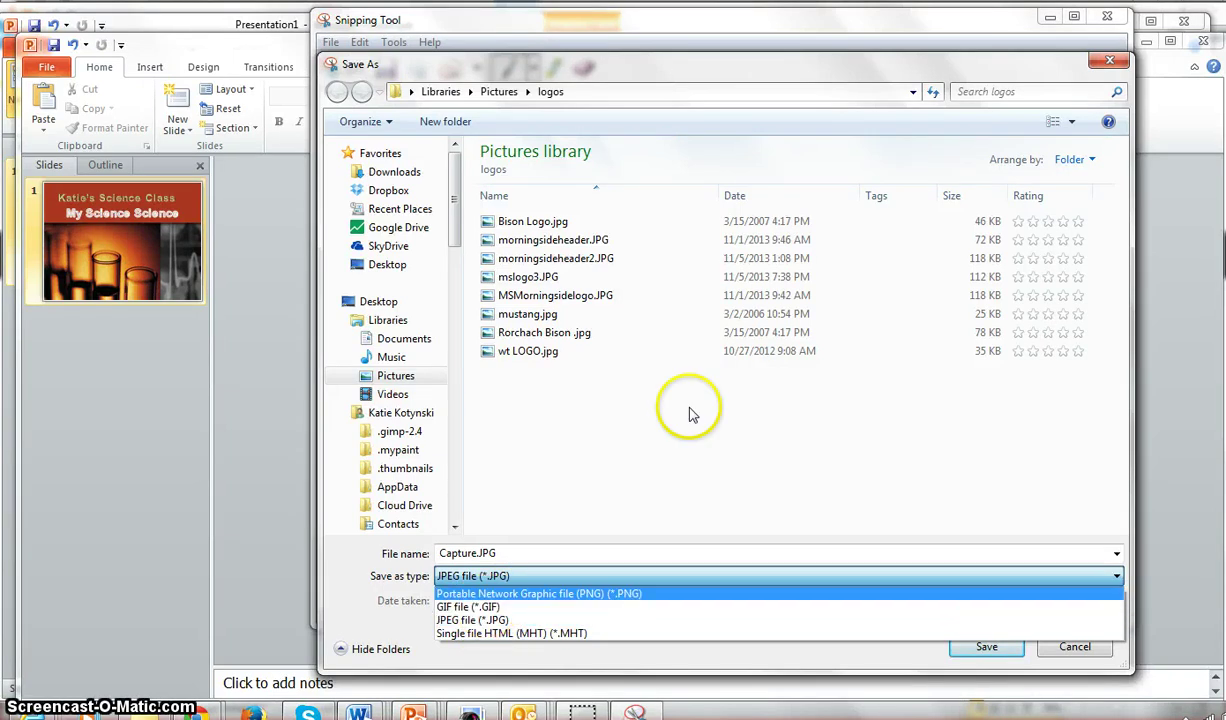
click(1107, 63)
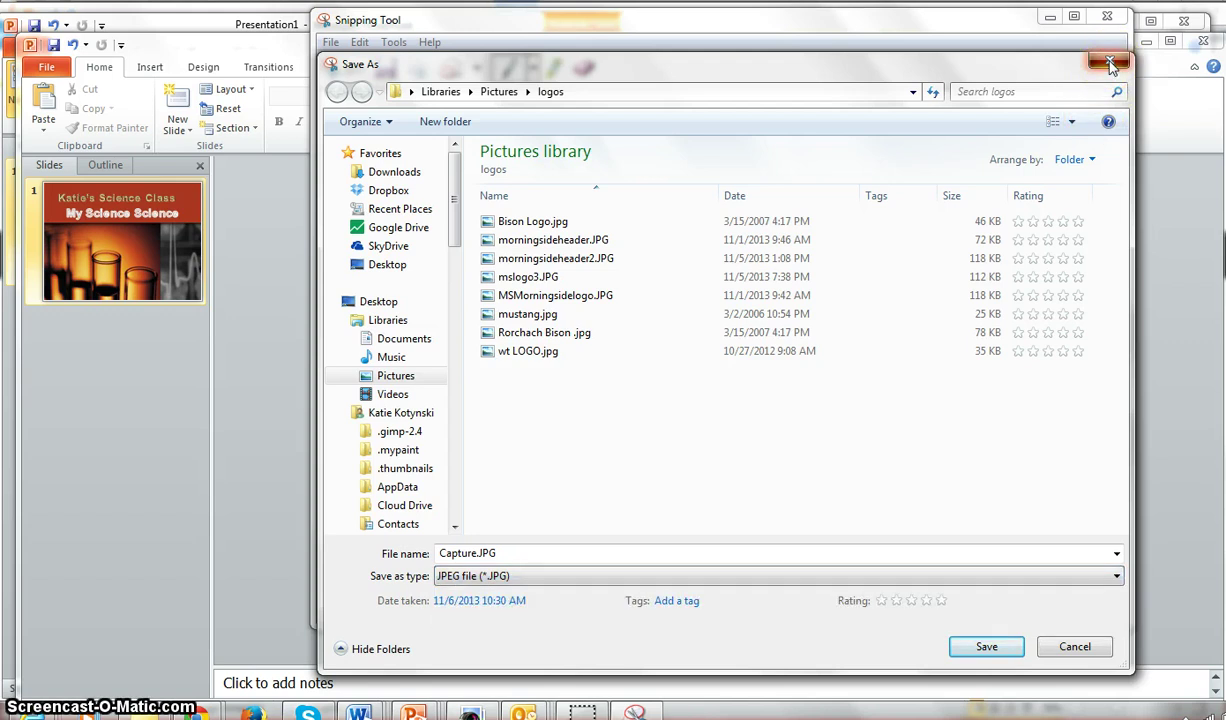
click(1109, 63)
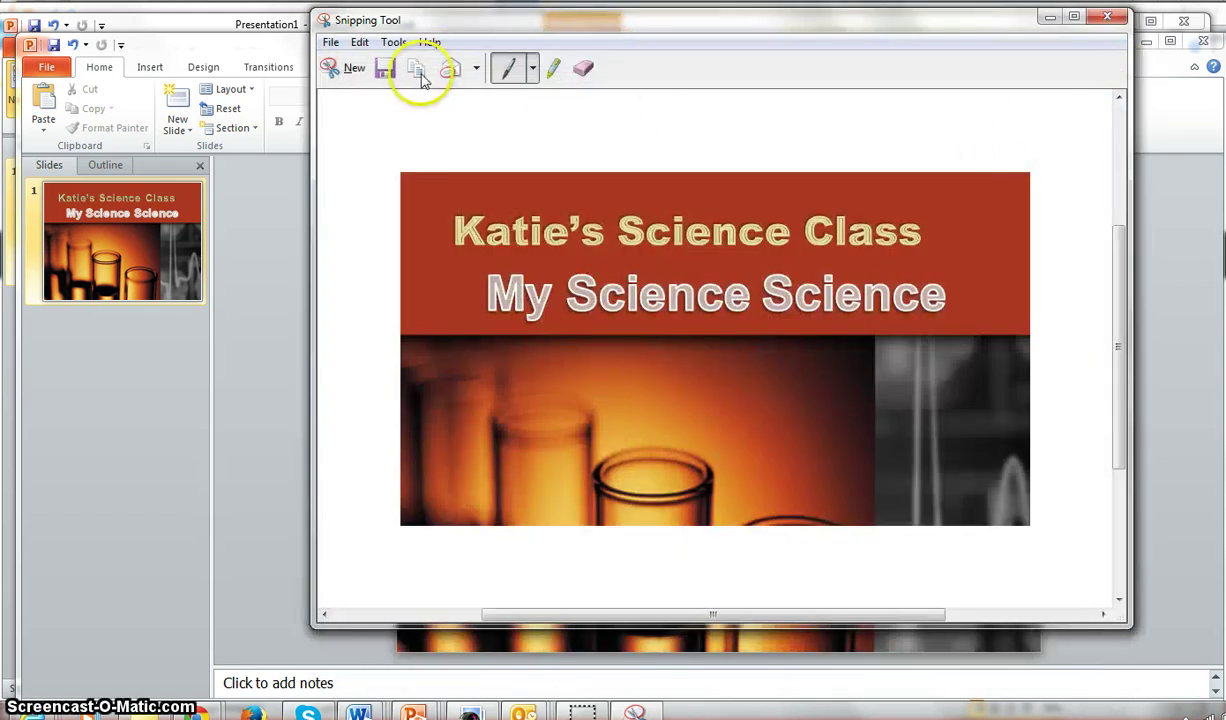
click(1107, 19)
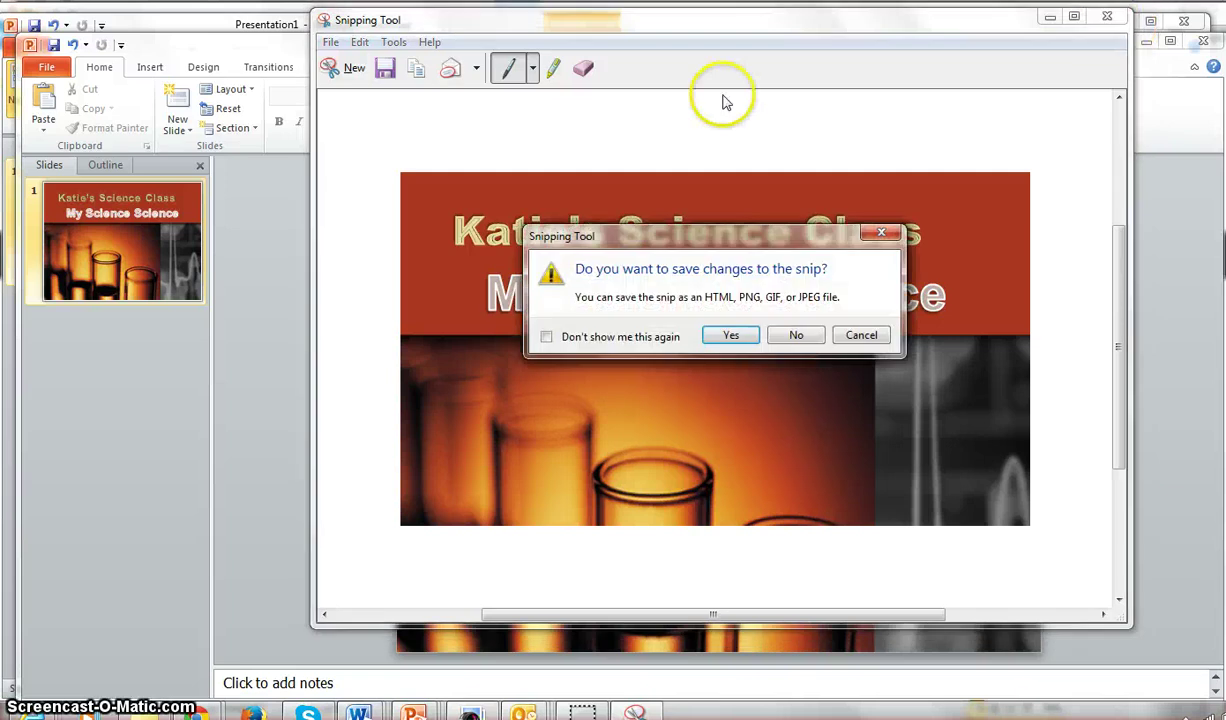
click(788, 331)
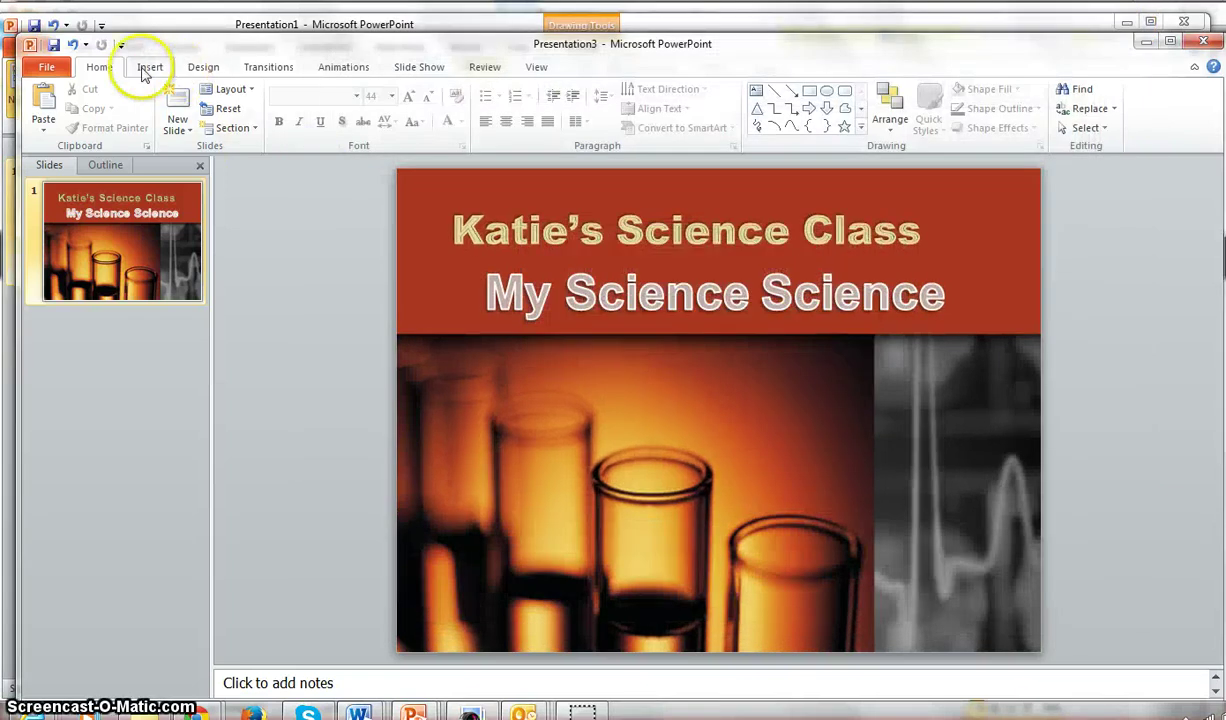
- Insert the BISON lettering picture from the logos folder and move it below the WordArt, over the test tube image
click(148, 68)
click(90, 105)
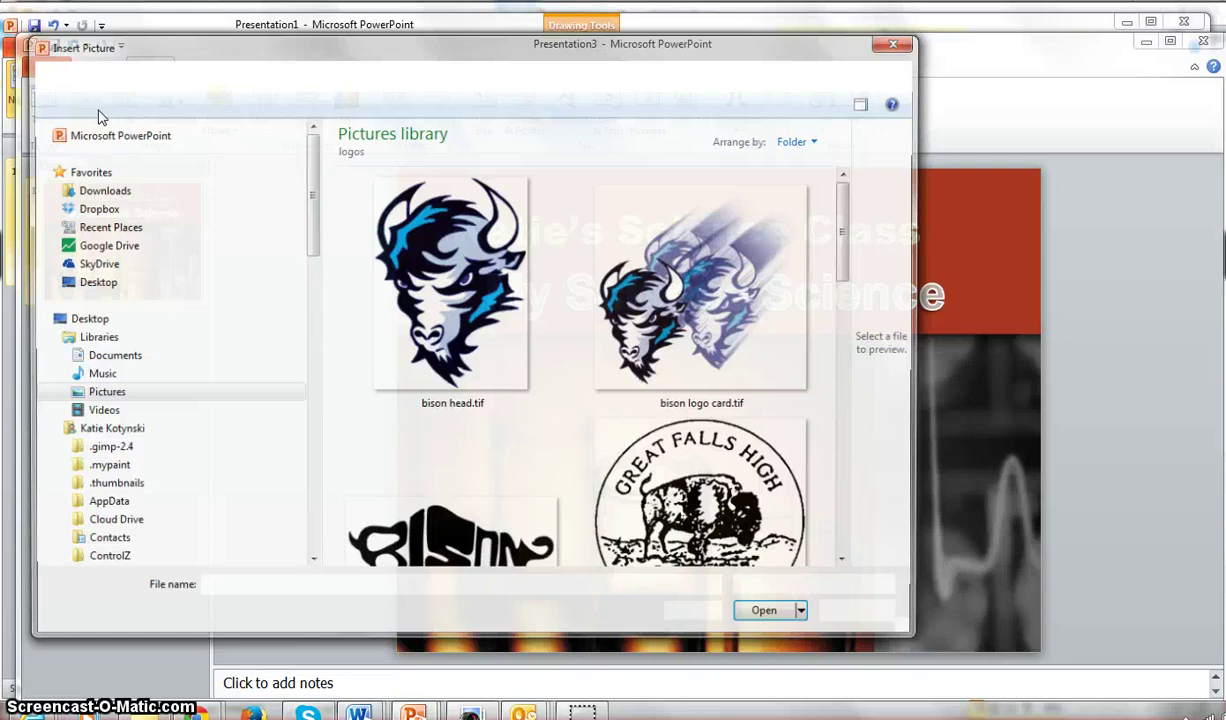
click(147, 133)
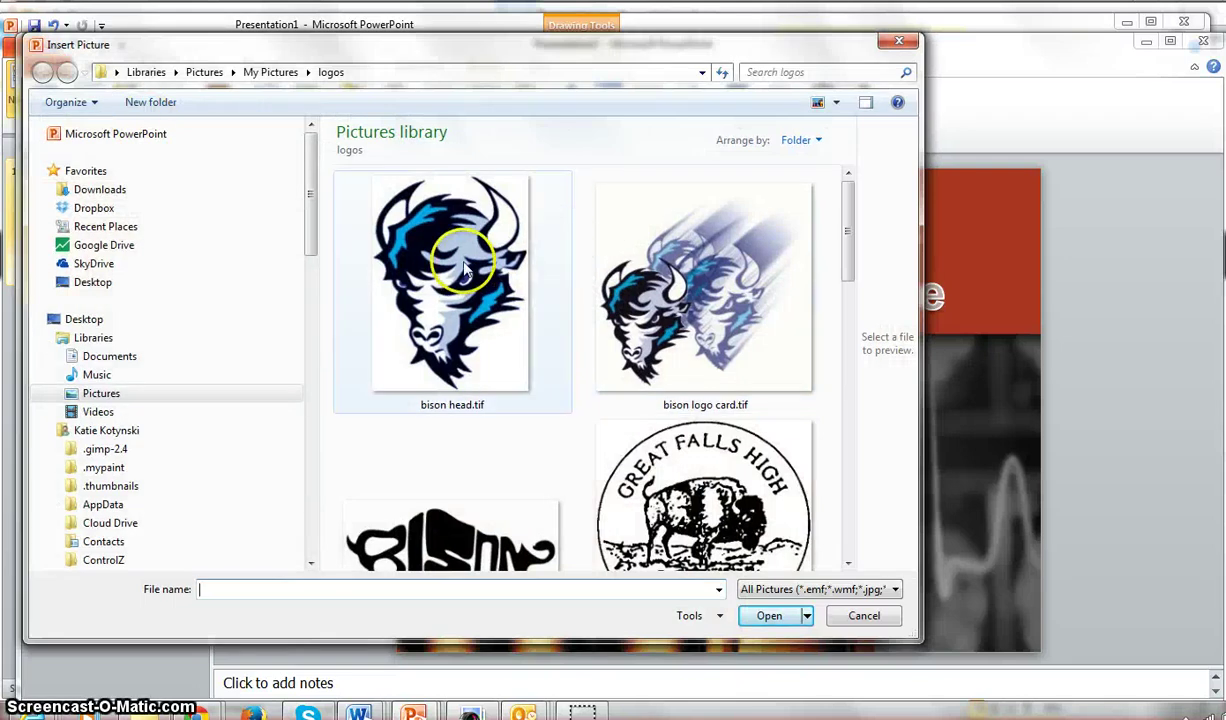
double_click(487, 540)
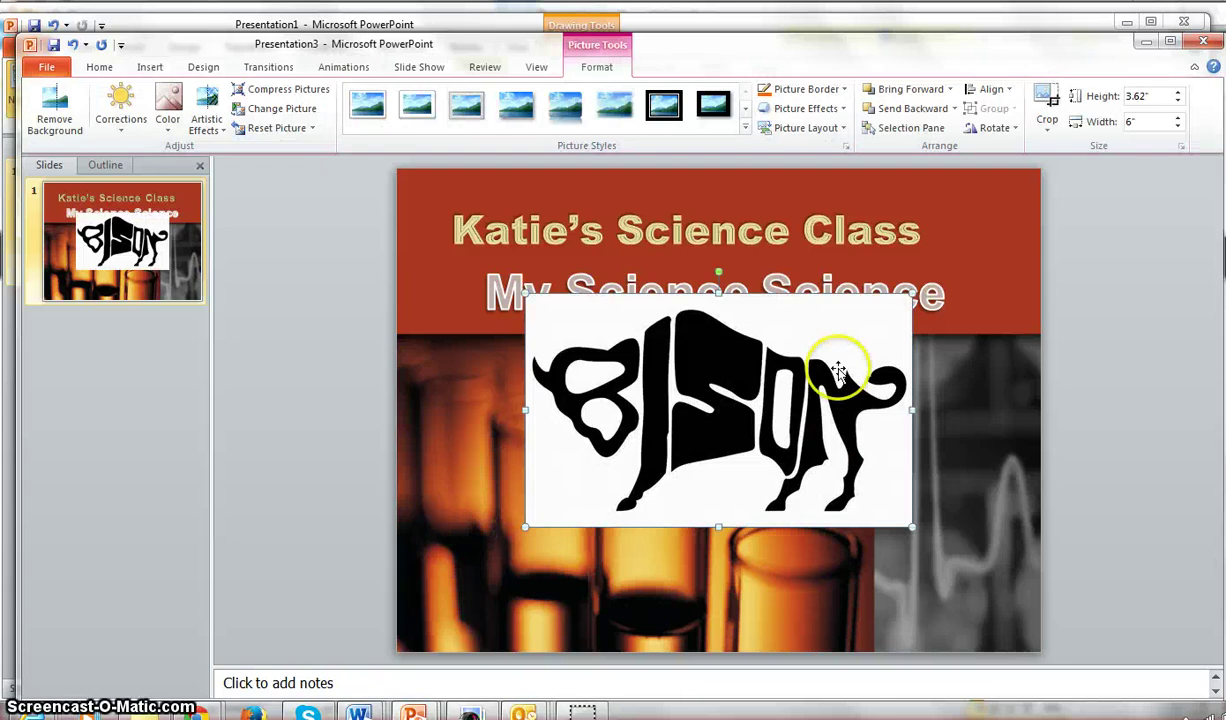
drag(840, 367, 889, 410)
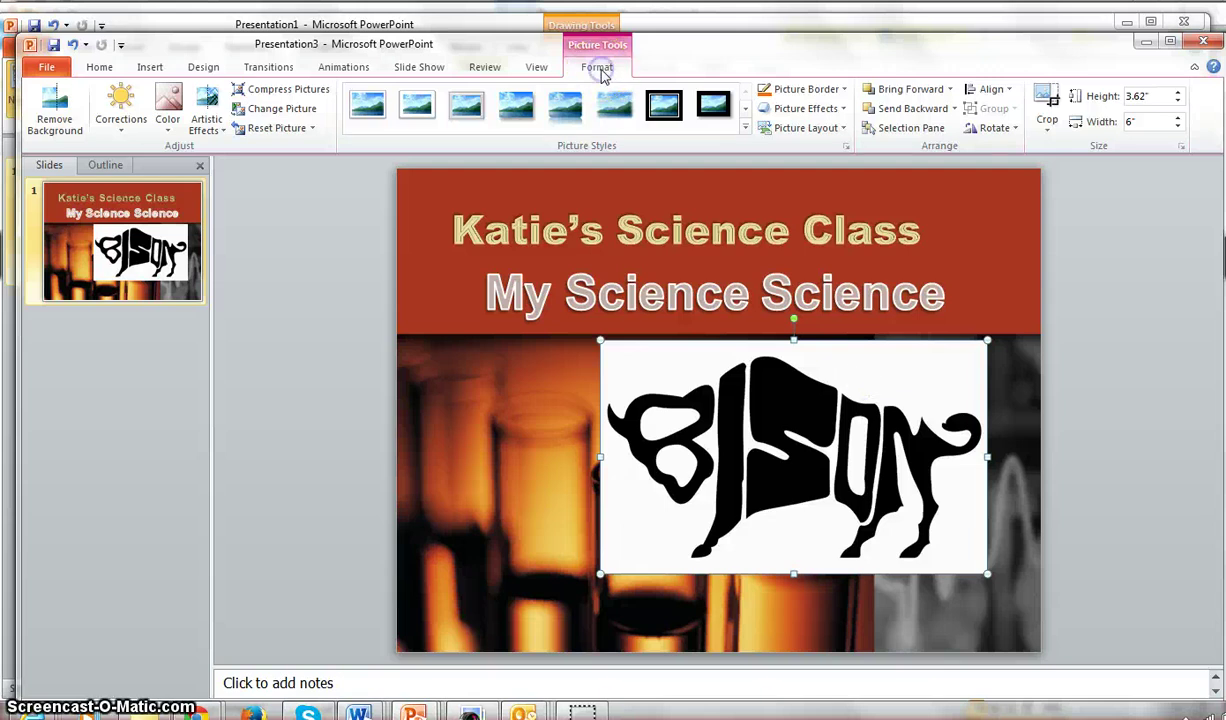
- Start background removal on the BISON picture and extend the selection area to cover the whole picture
click(57, 116)
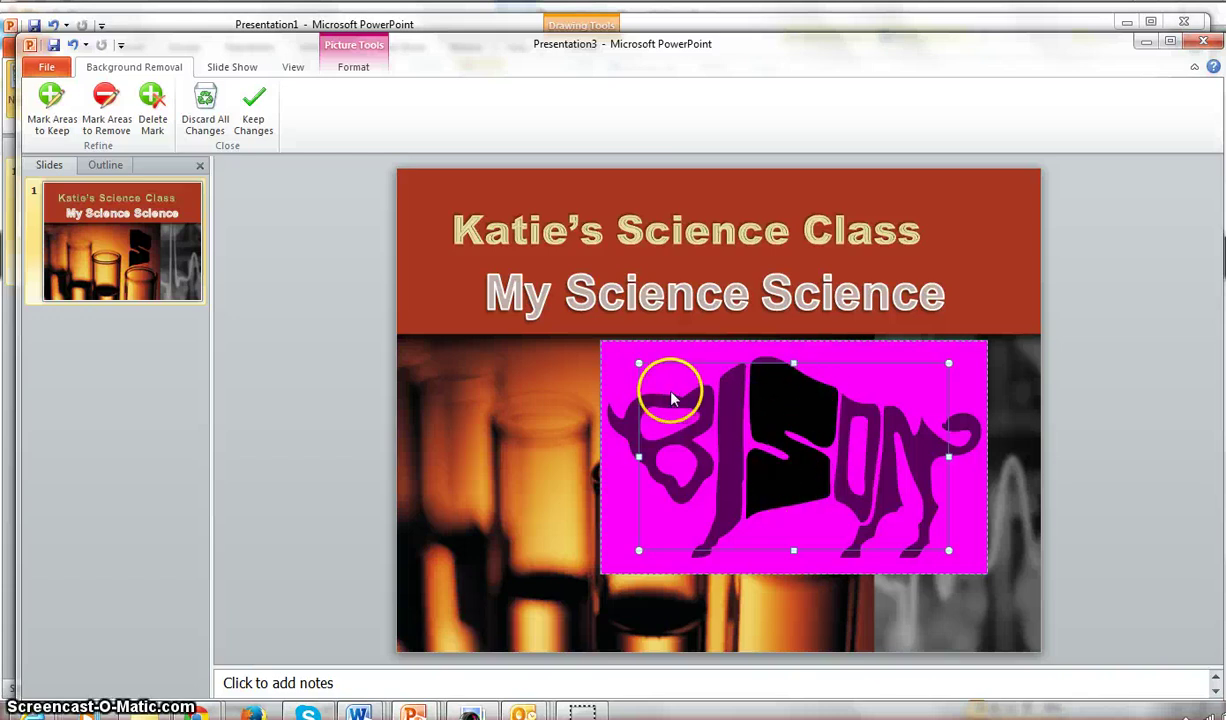
drag(638, 363, 600, 345)
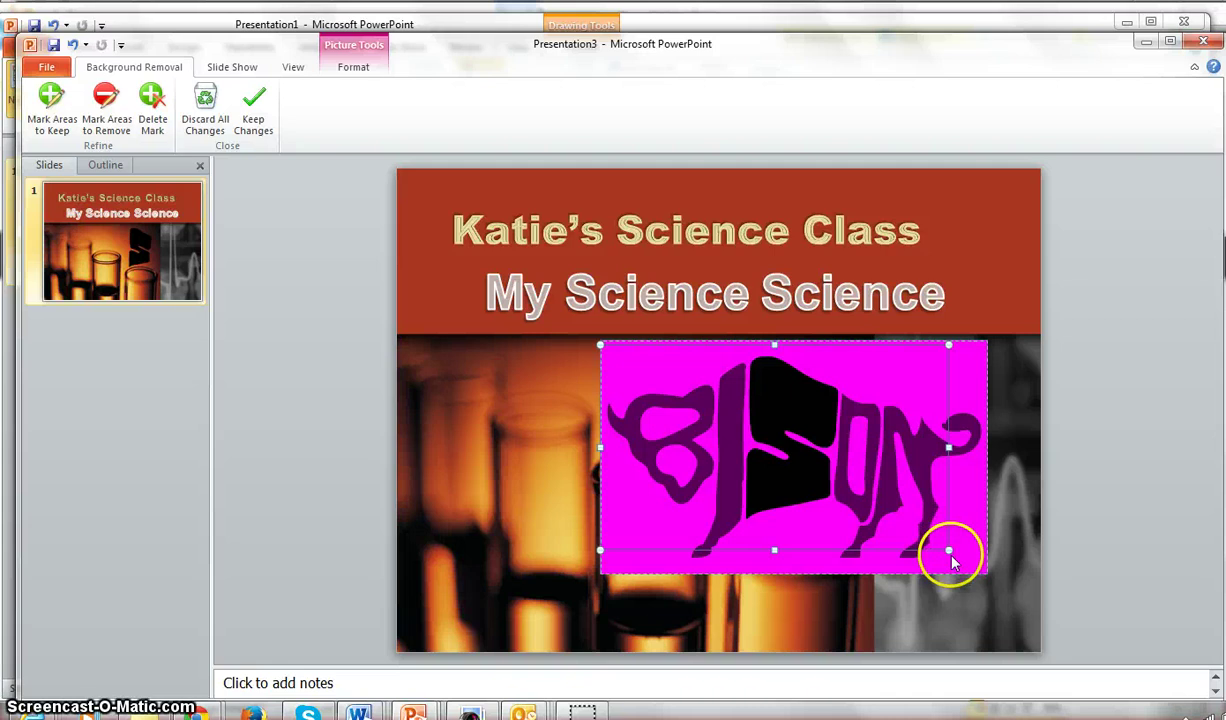
drag(949, 551, 984, 574)
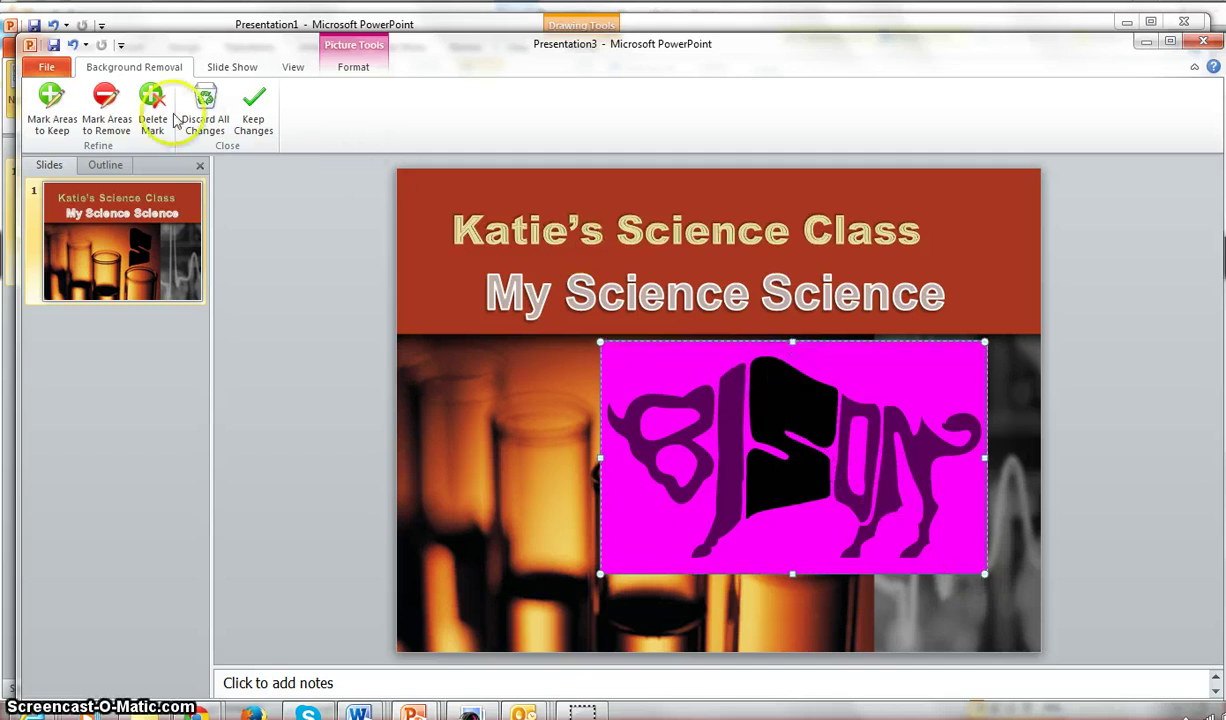
- Mark the letters B, I, O and N of the BISON picture as areas to keep and apply the background removal
click(57, 120)
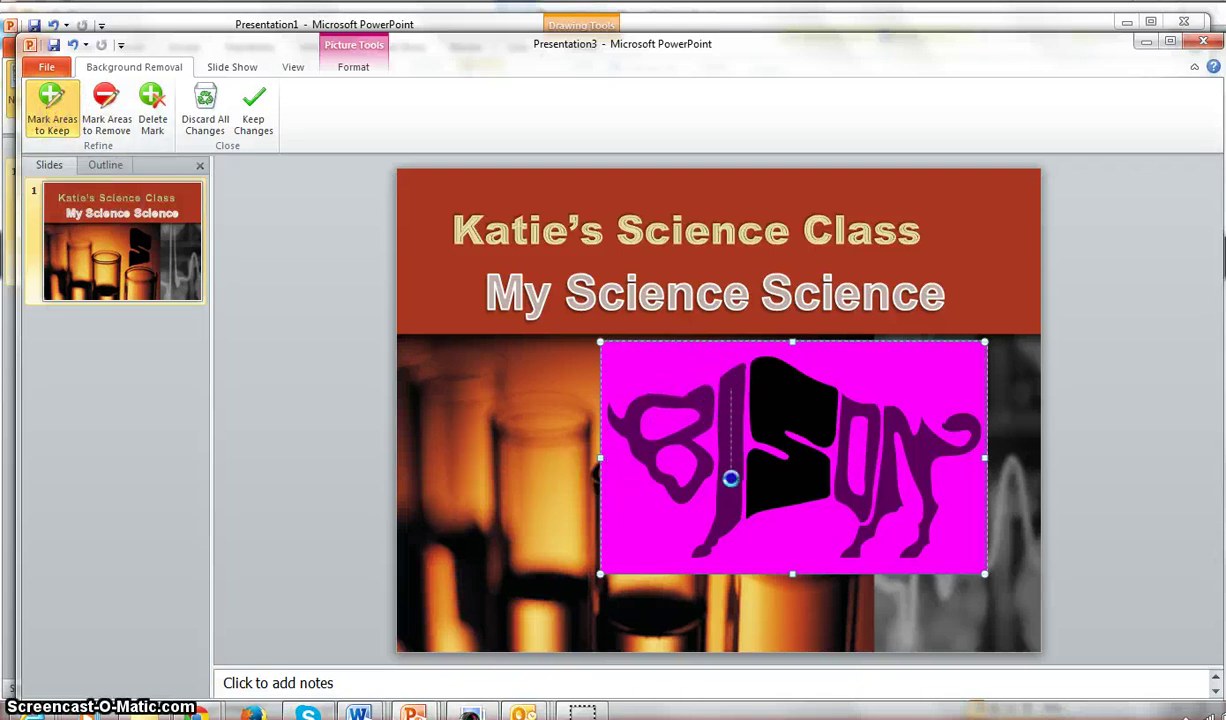
drag(733, 473, 731, 479)
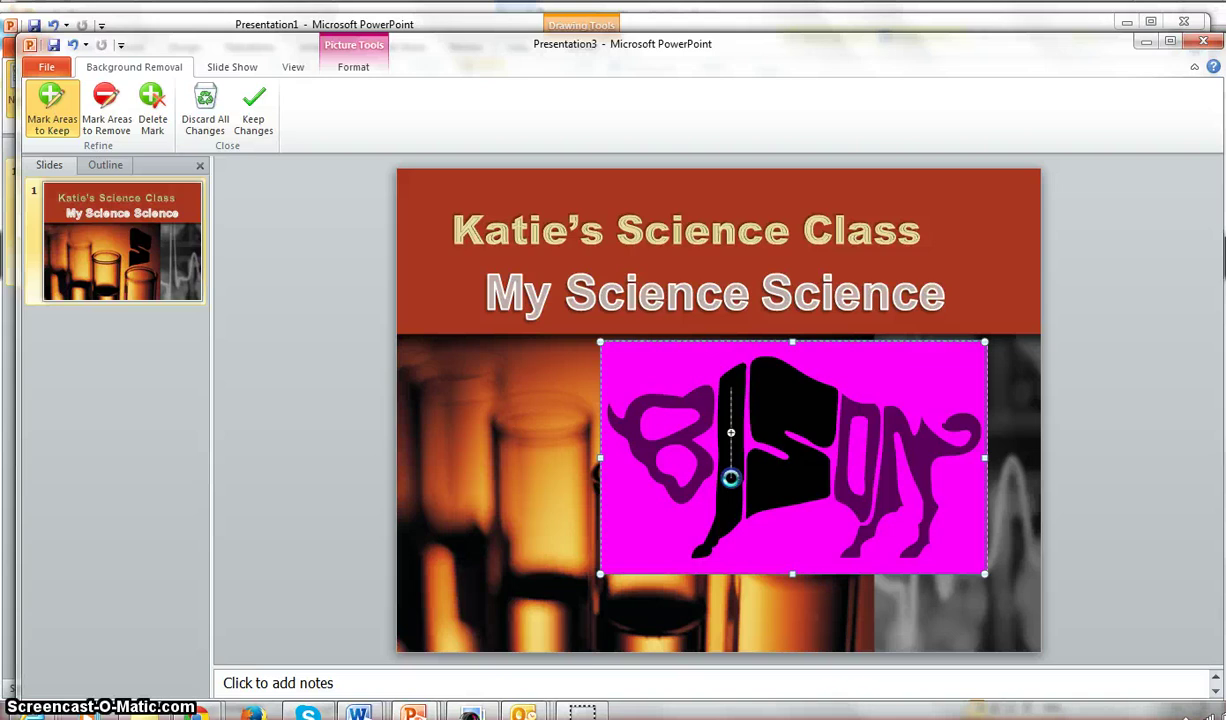
click(702, 396)
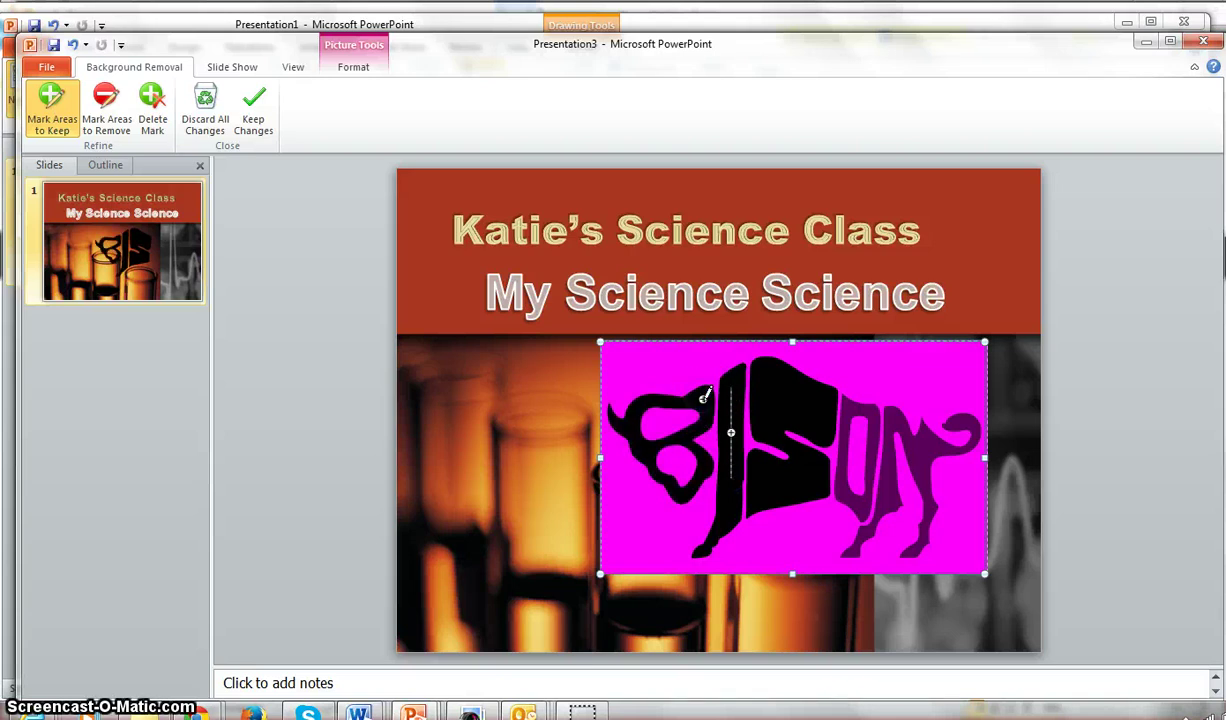
click(841, 459)
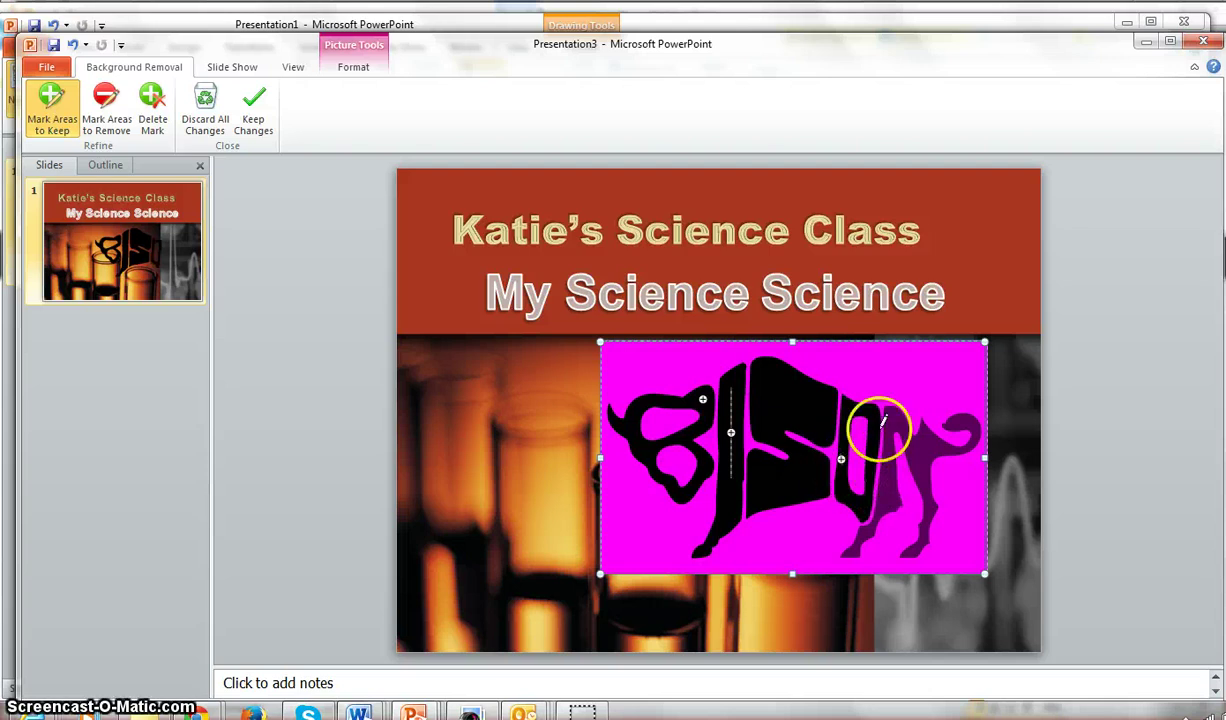
drag(887, 477, 888, 494)
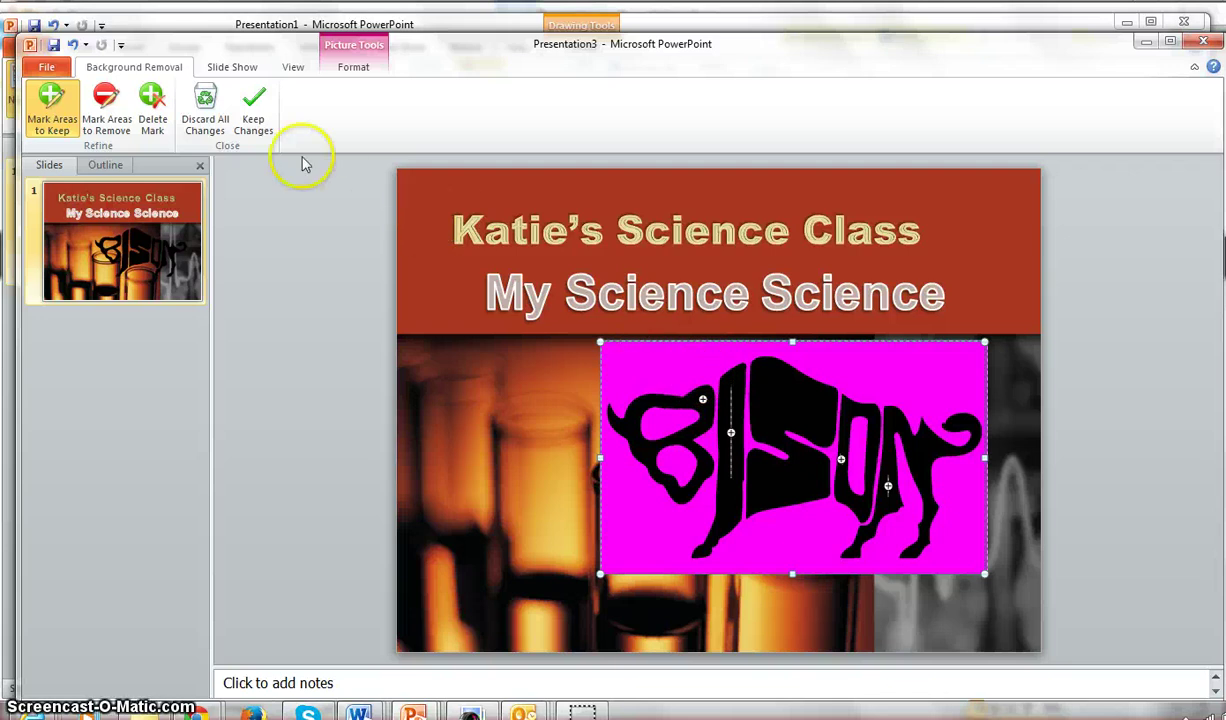
click(258, 119)
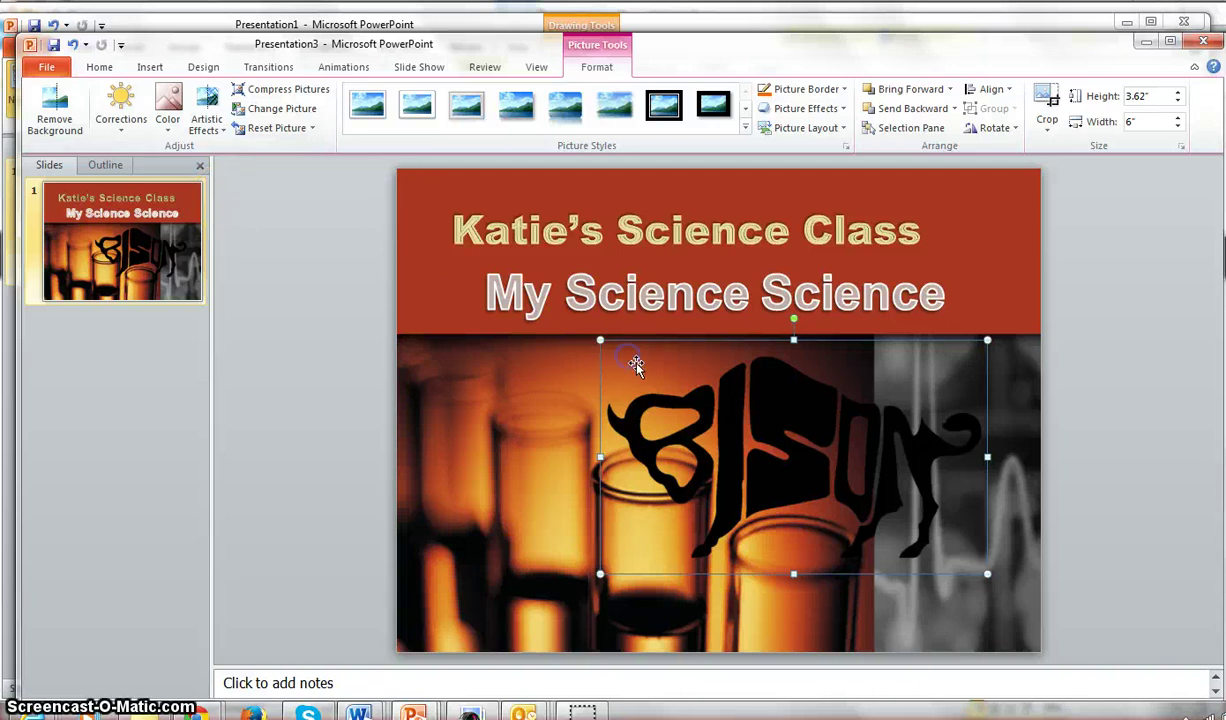
- Shrink the bison picture to about 1.68" by 2.79", place it at the red banner's right end and tilt it clockwise
drag(641, 370, 808, 365)
drag(876, 383, 929, 267)
mouse_move(952, 188)
mouse_down()
mouse_move(1000, 212)
mouse_move(970, 192)
mouse_up()
- Send the bison picture to the back, behind the title texts, and shift it slightly further right
right_click(906, 236)
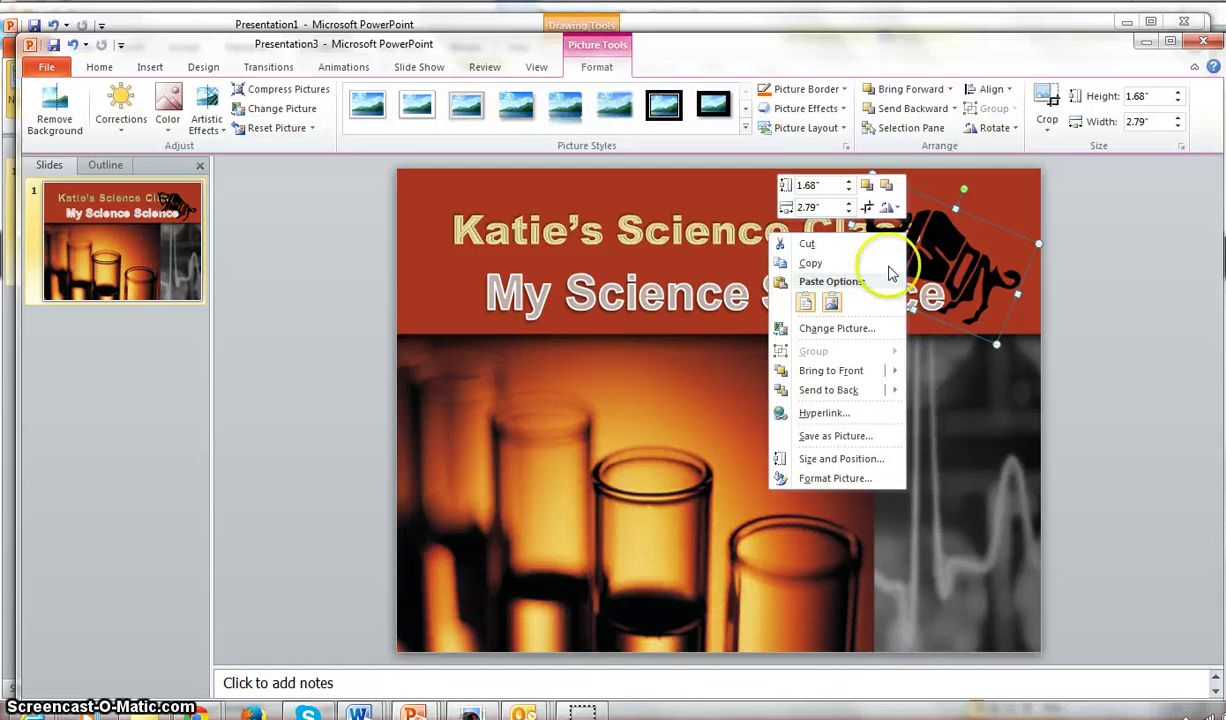
mouse_move(830, 390)
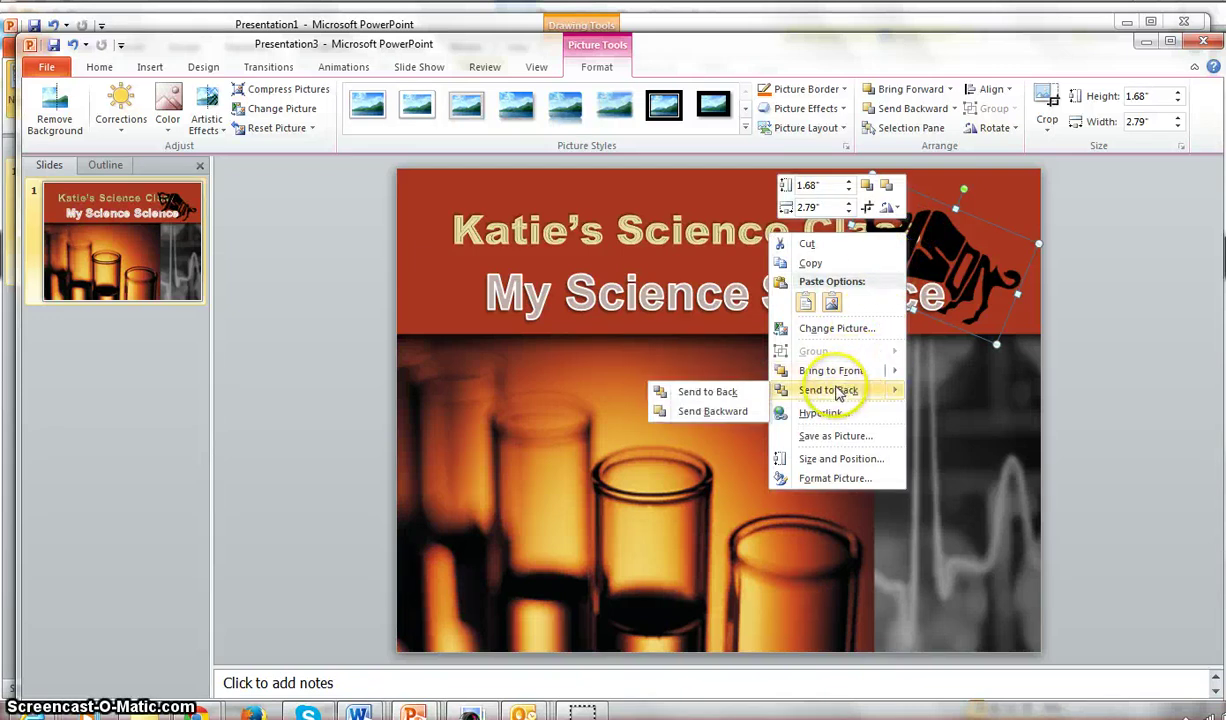
click(758, 397)
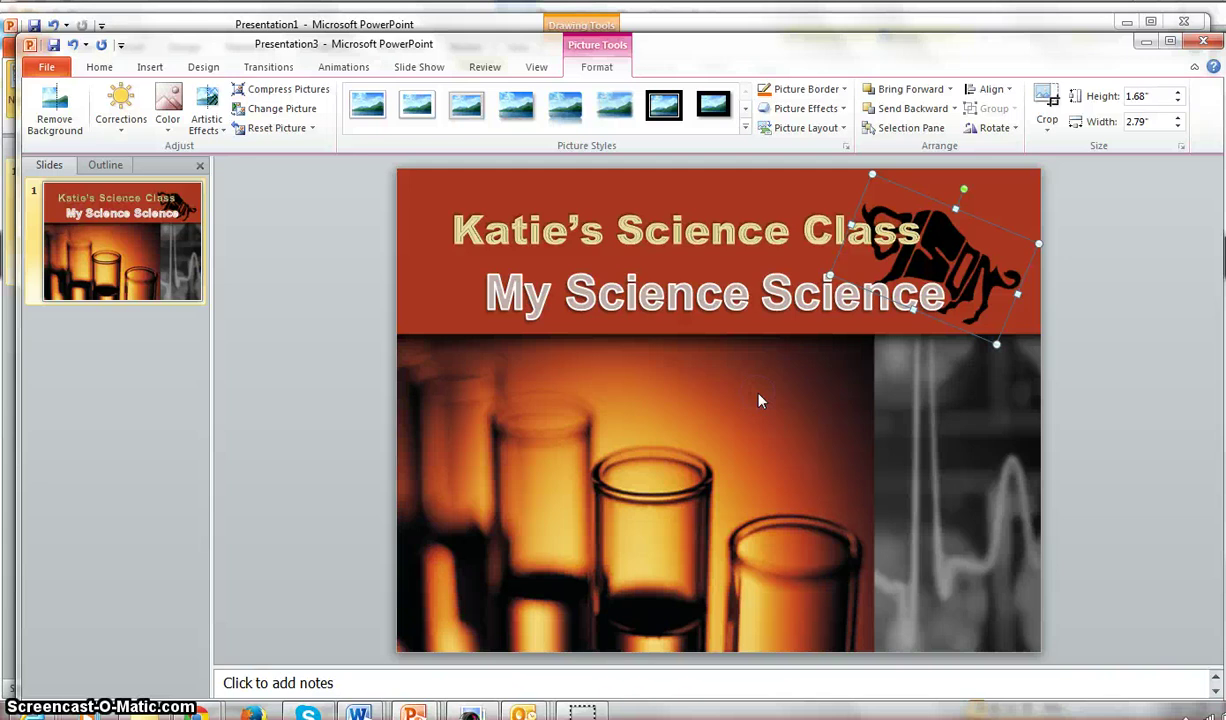
click(967, 228)
click(971, 273)
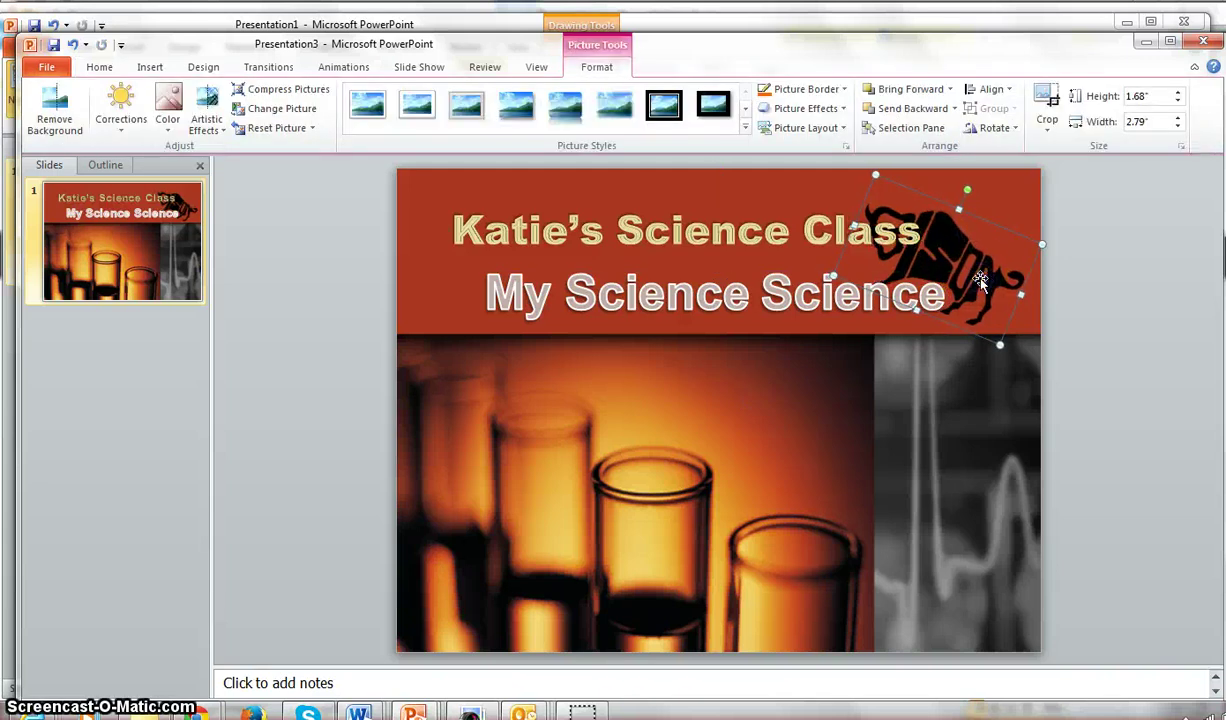
drag(971, 273, 988, 280)
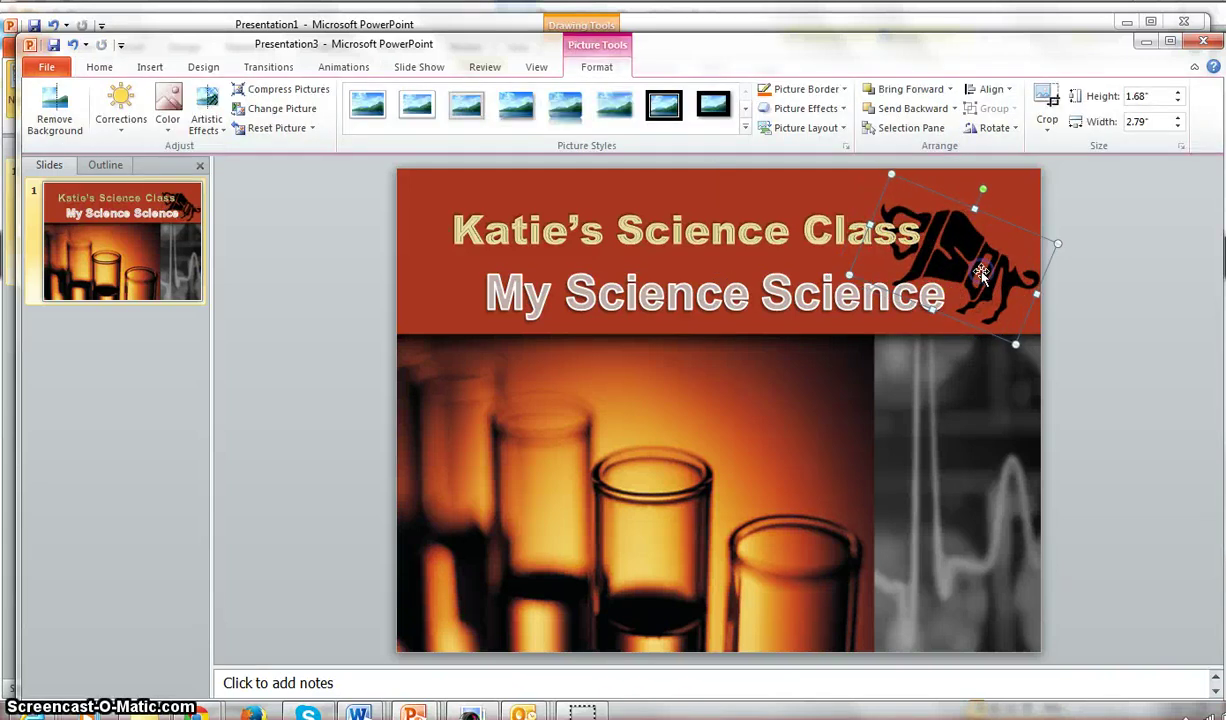
- Recolor the bison picture with the light gray Washout variation and preview the Plastic Wrap artistic effect without applying it
click(170, 130)
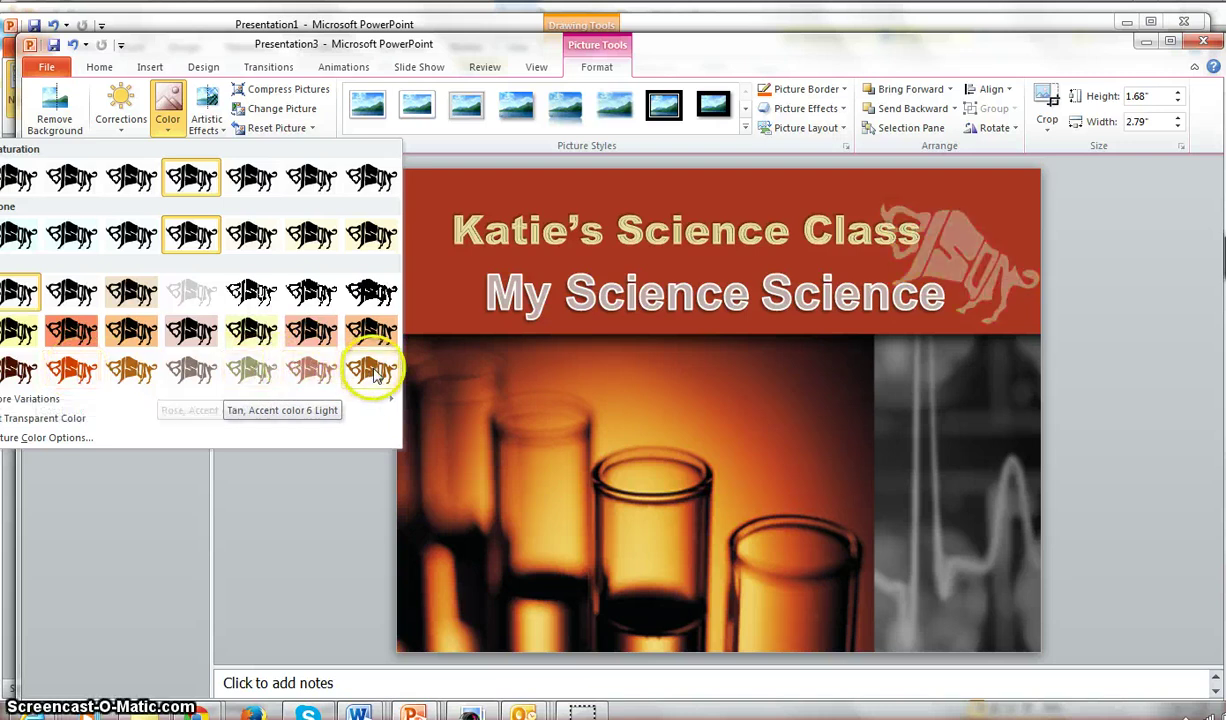
key(Escape)
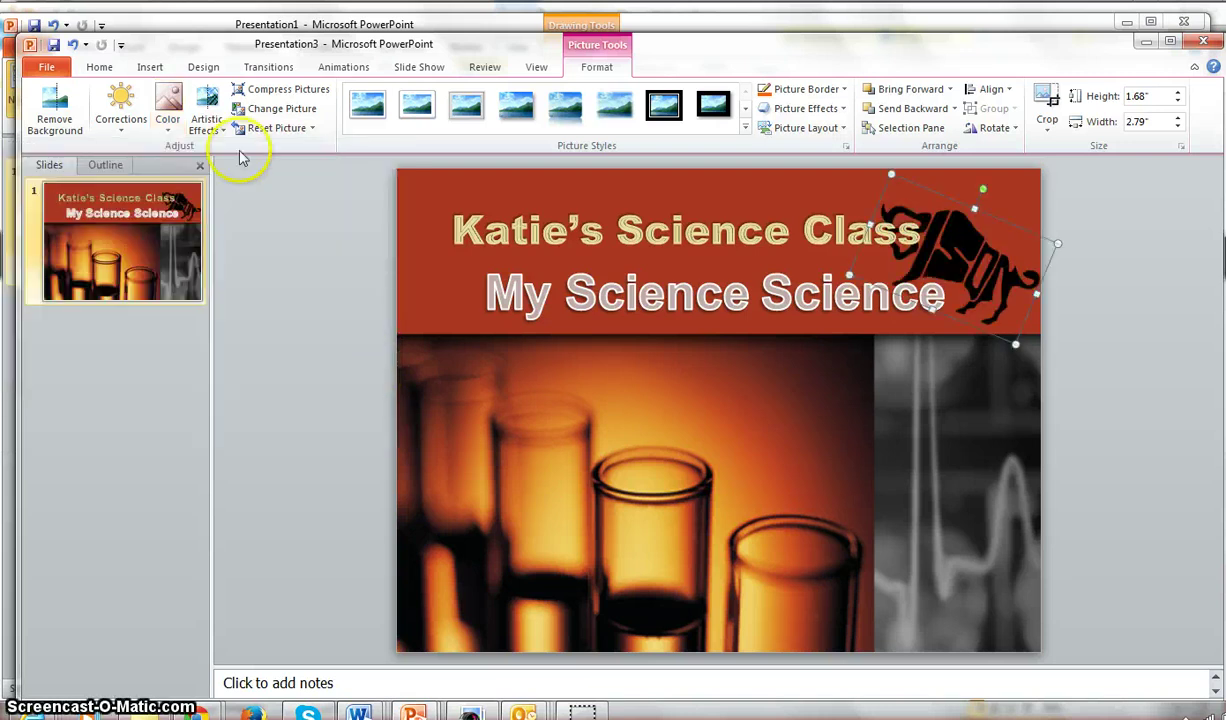
click(168, 127)
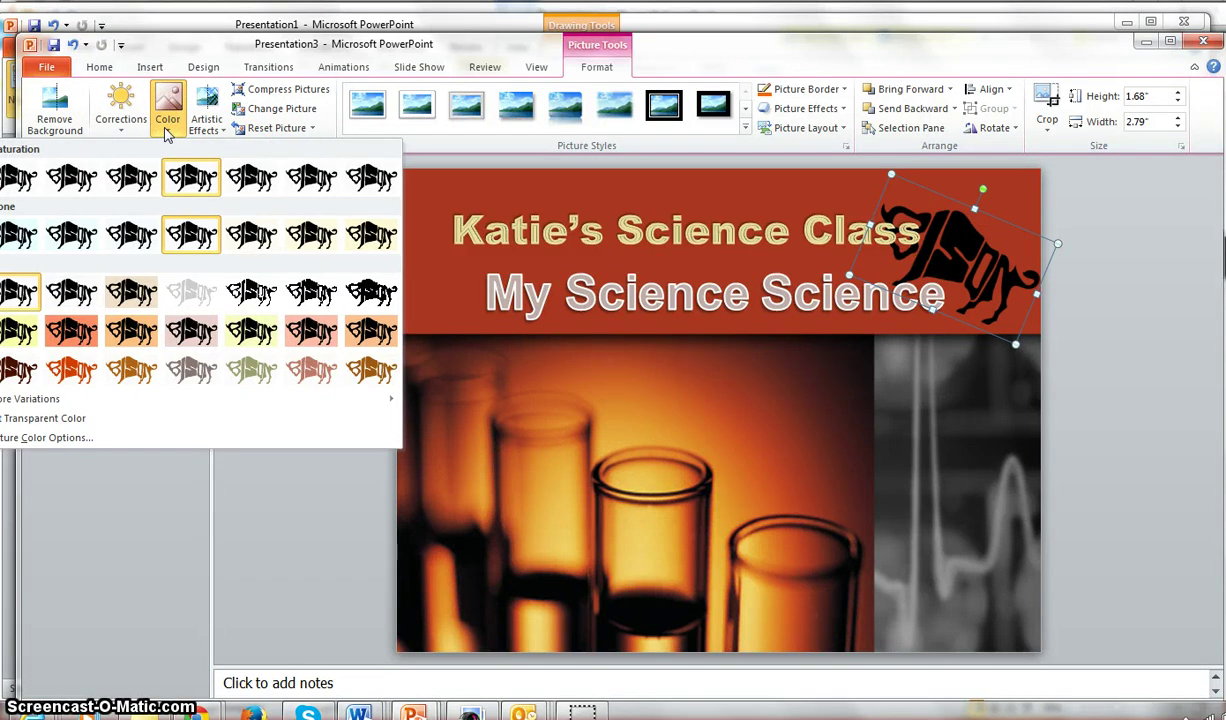
click(189, 298)
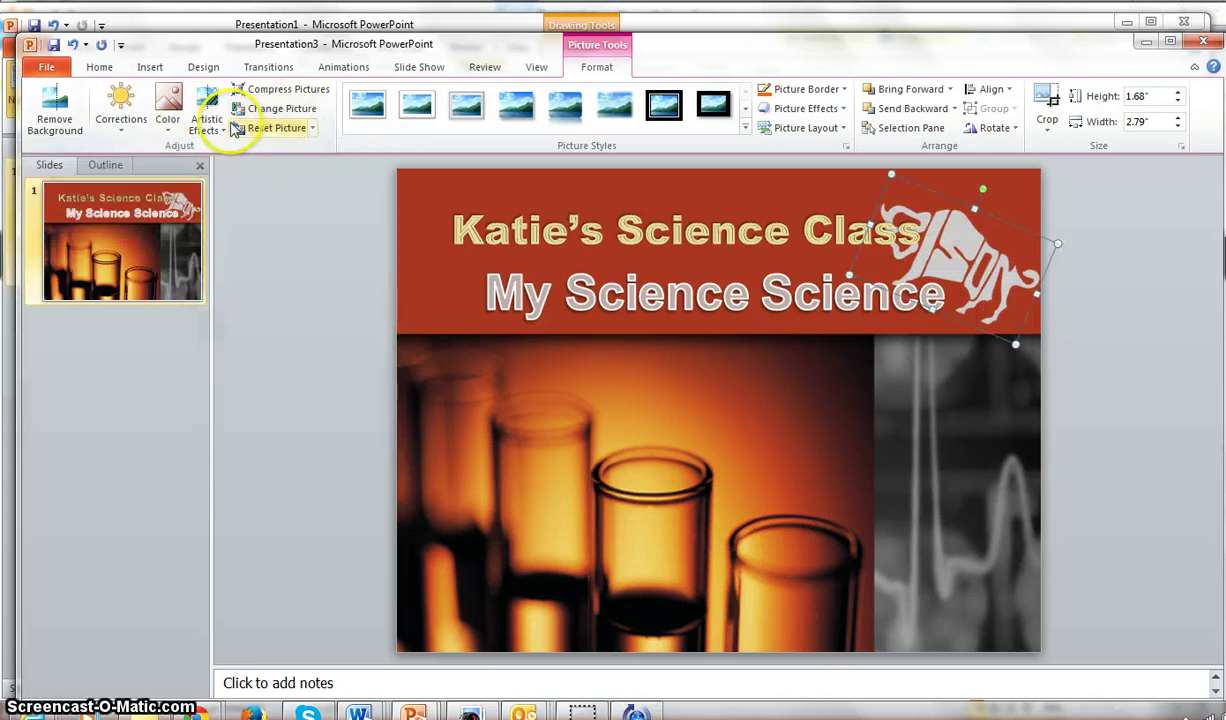
click(207, 118)
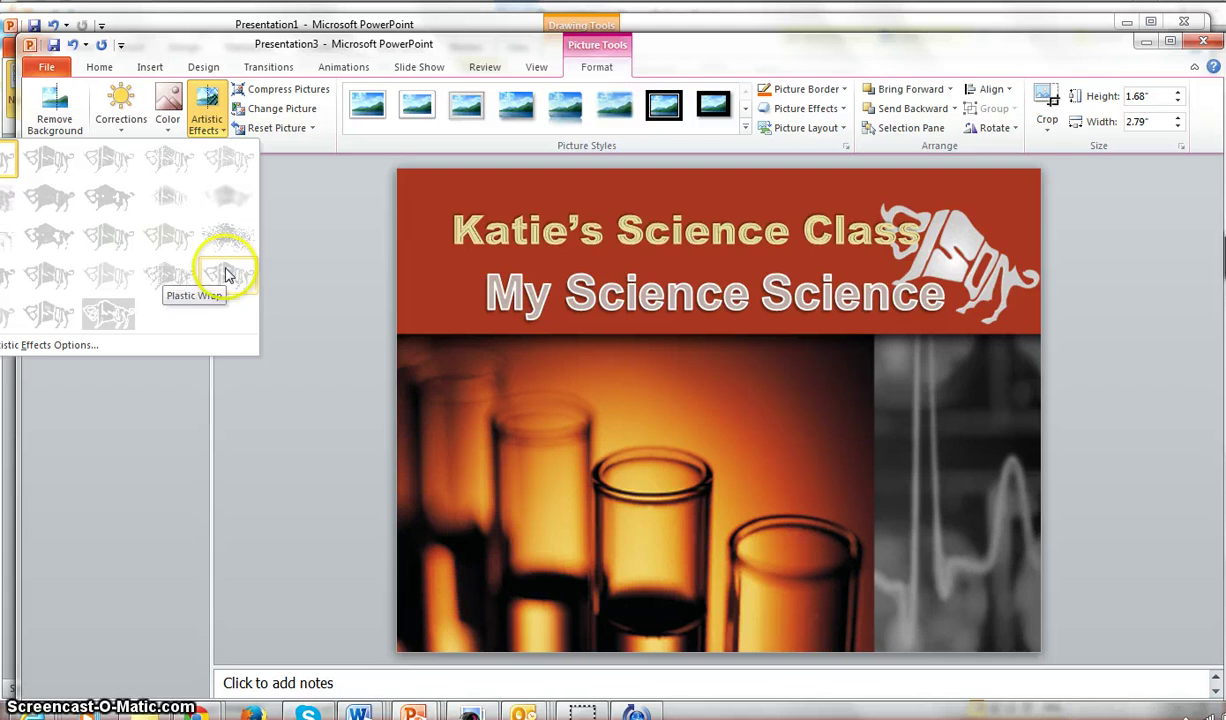
click(349, 266)
- Move the class title and the "My Science Science" WordArt a little to the left, away from the bison picture
click(862, 200)
click(847, 240)
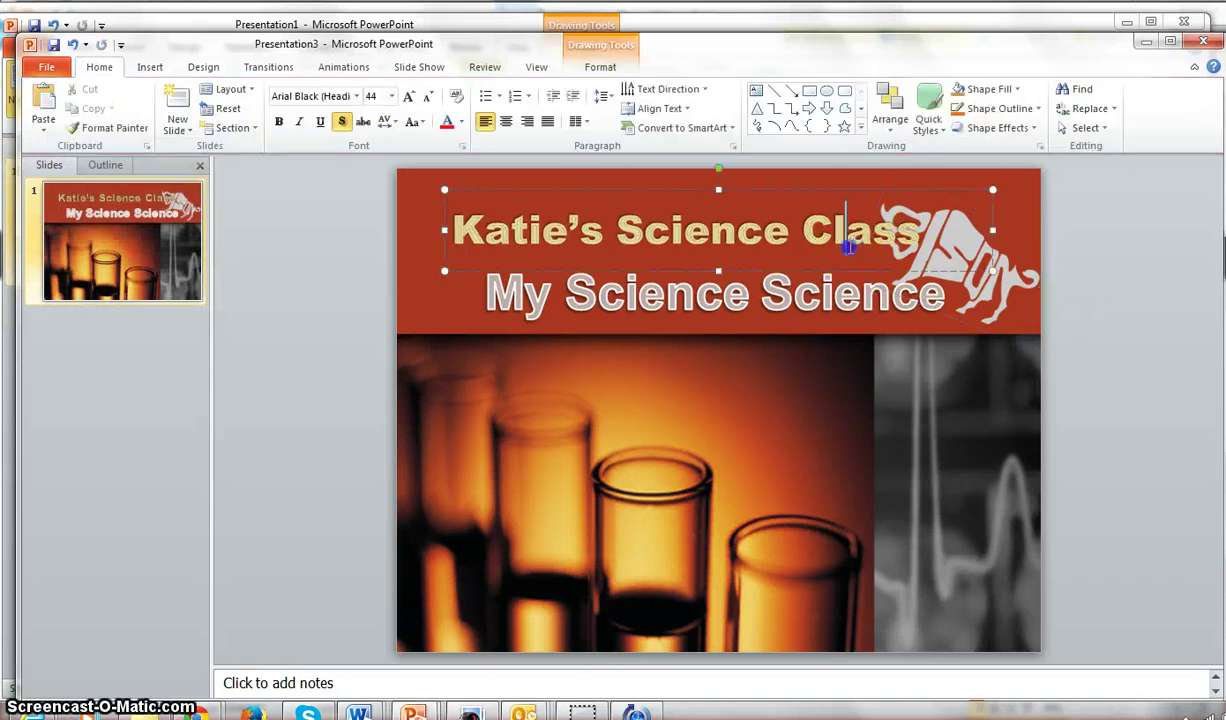
drag(878, 190, 851, 190)
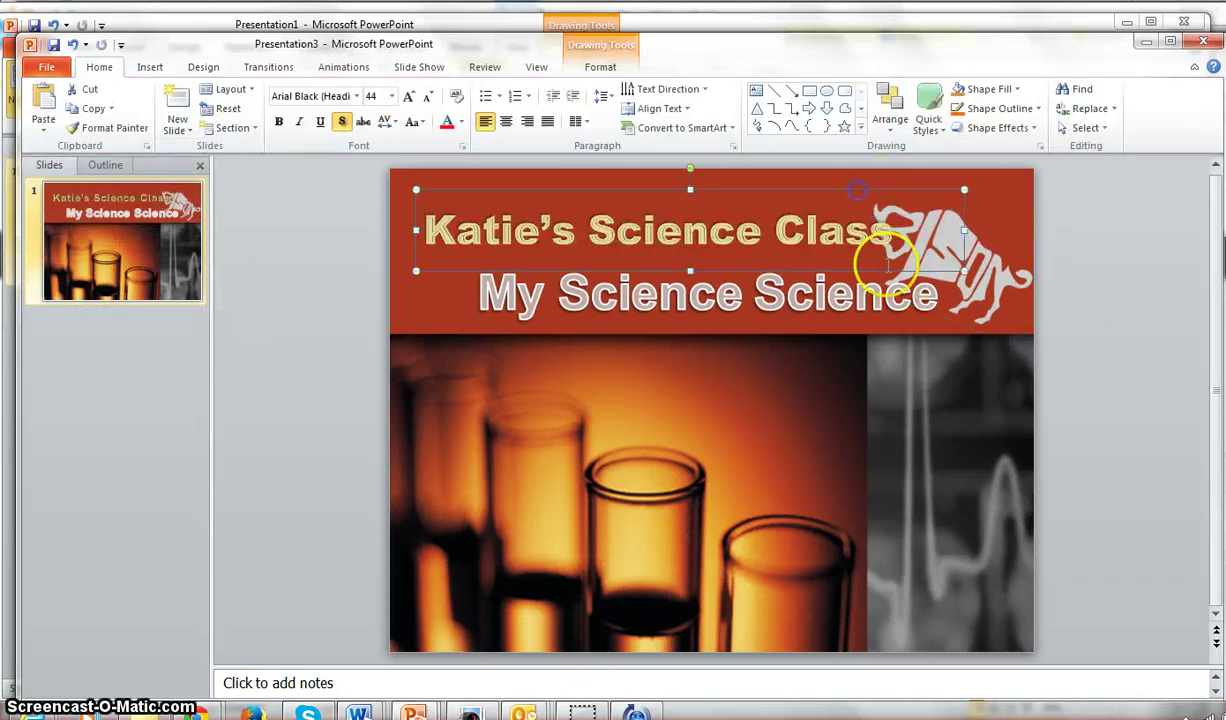
click(886, 294)
drag(903, 262, 876, 261)
- Nudge the bison picture slightly up and to the right, and bring up its picture formatting options
click(948, 244)
drag(972, 281, 982, 262)
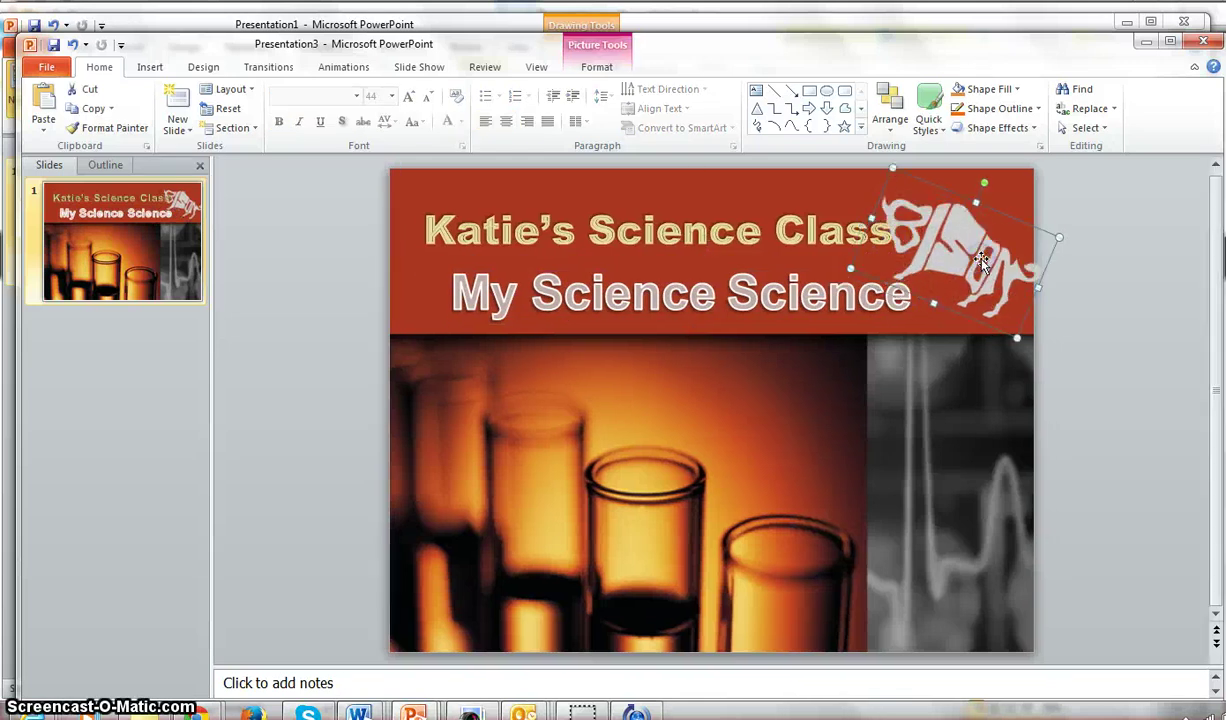
double_click(985, 295)
click(944, 254)
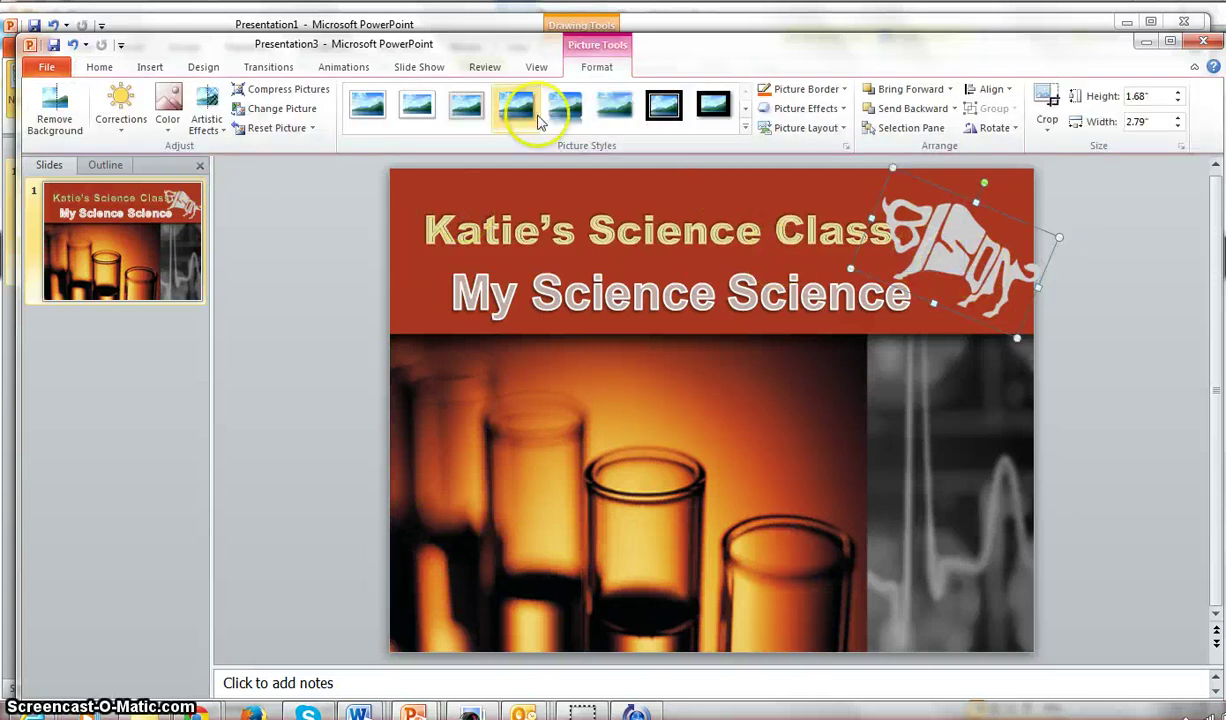